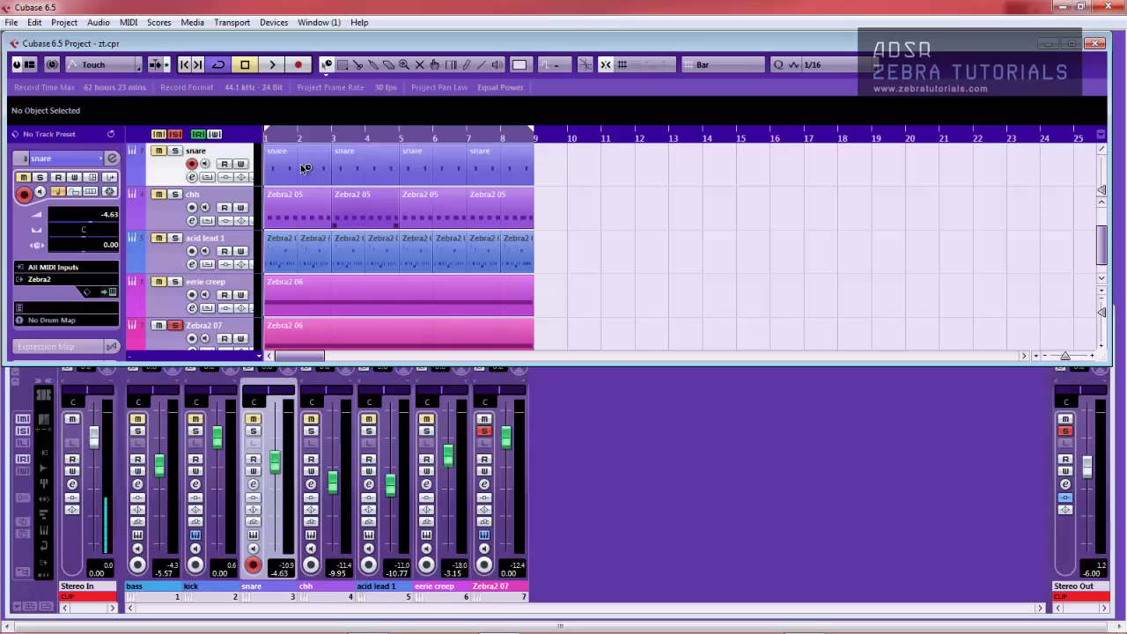
Open a synth window, look over its synthesis controls and patches, then close it
{"action": "mouse_move", "coordinate": [1103, 245]}
{"action": "left_mouse_down"}
{"action": "mouse_move", "coordinate": [1106, 208]}
{"action": "mouse_move", "coordinate": [1107, 252]}
{"action": "left_mouse_up"}
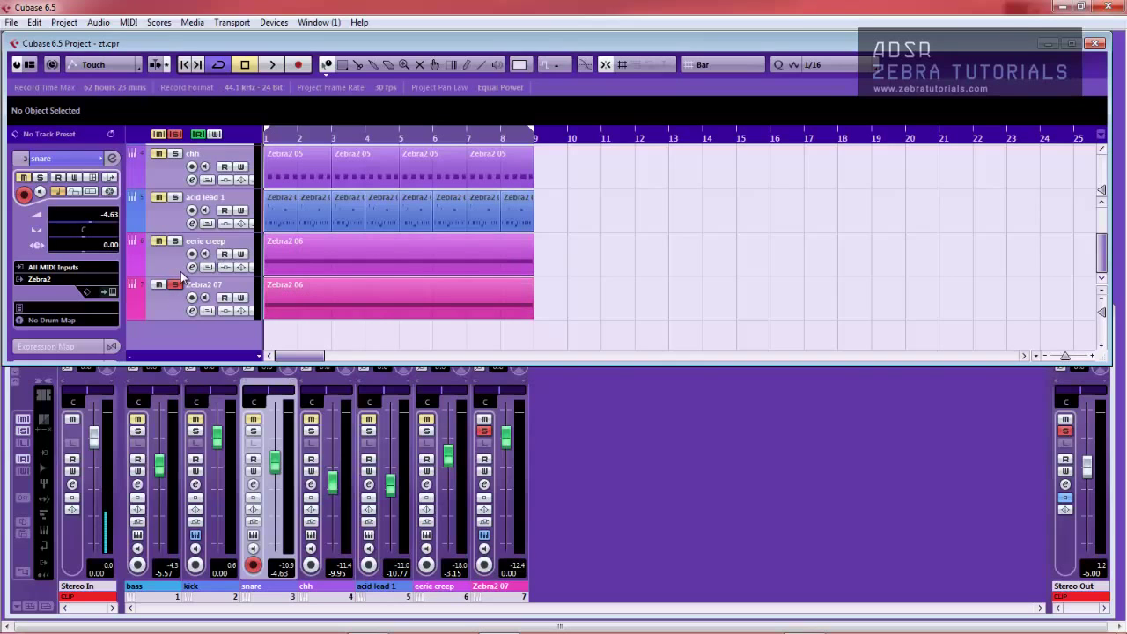
{"action": "left_click", "coordinate": [352, 295]}
{"action": "left_click", "coordinate": [483, 180]}
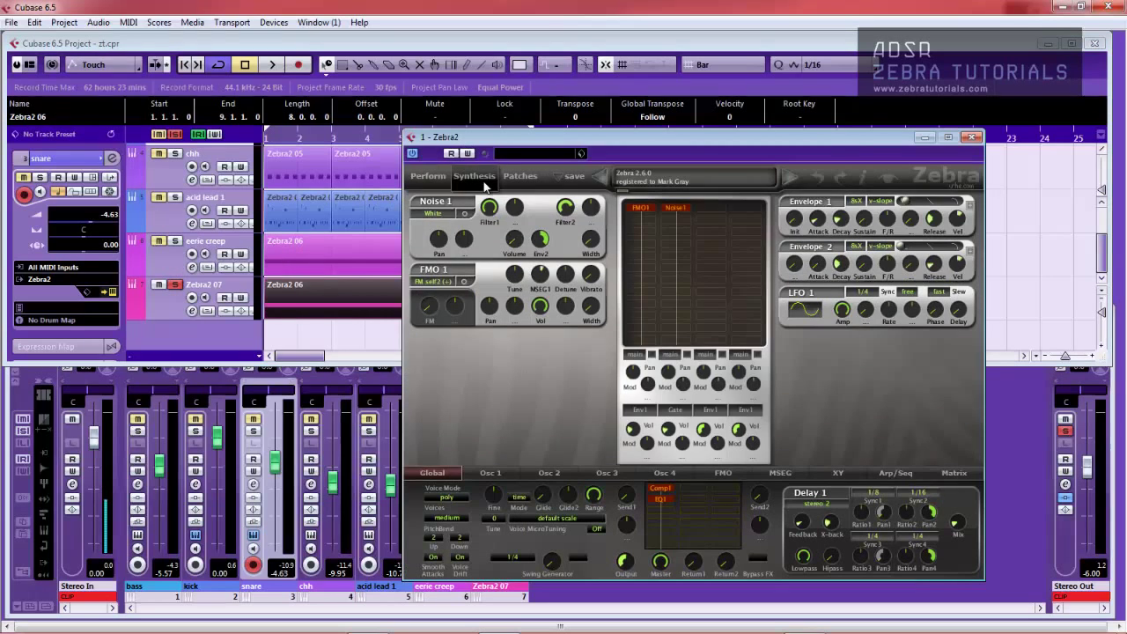
{"action": "left_click", "coordinate": [516, 177]}
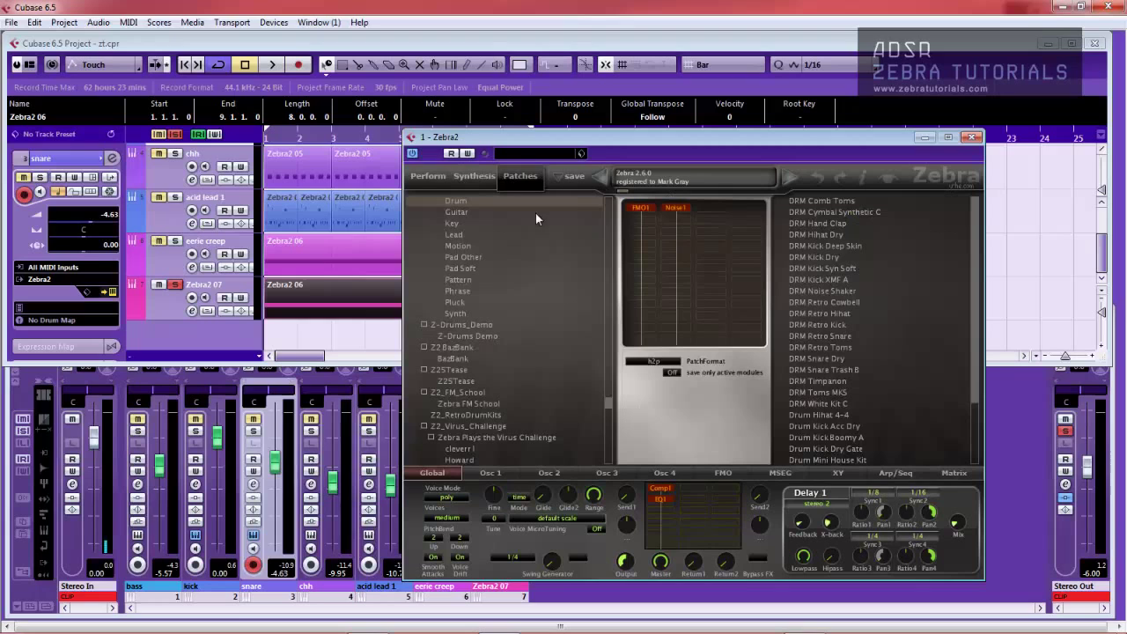
{"action": "left_click", "coordinate": [971, 137]}
Select the Zebra2 07 track, open its synth, confirm Glimmering Pad is loaded, and show Synthesis
{"action": "left_click", "coordinate": [204, 284]}
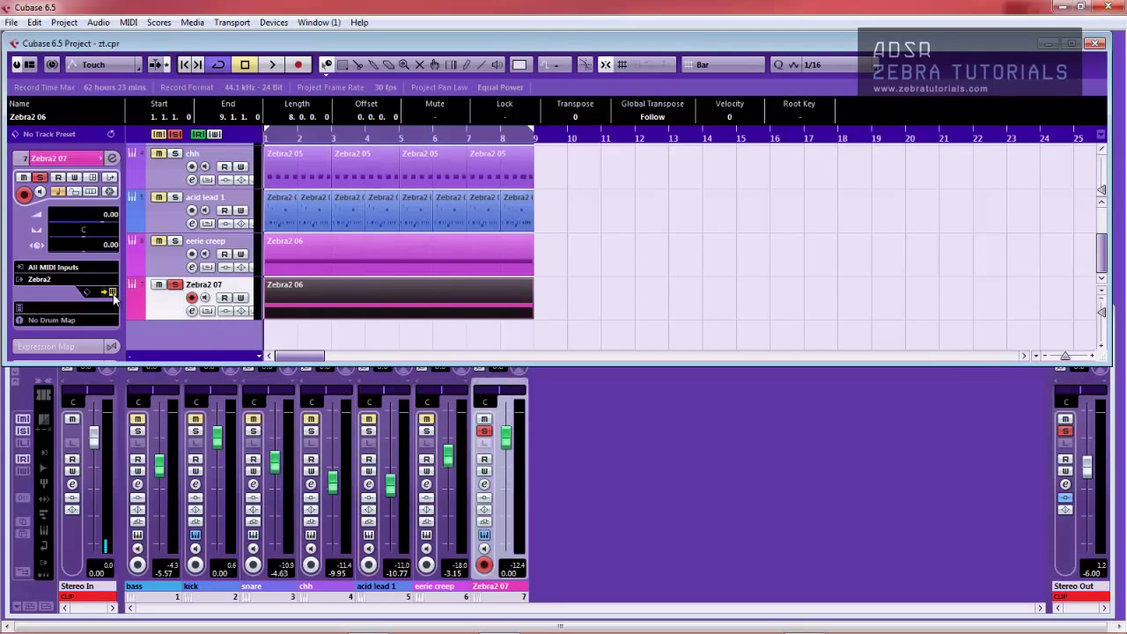
{"action": "left_click", "coordinate": [113, 295]}
{"action": "left_click", "coordinate": [449, 138]}
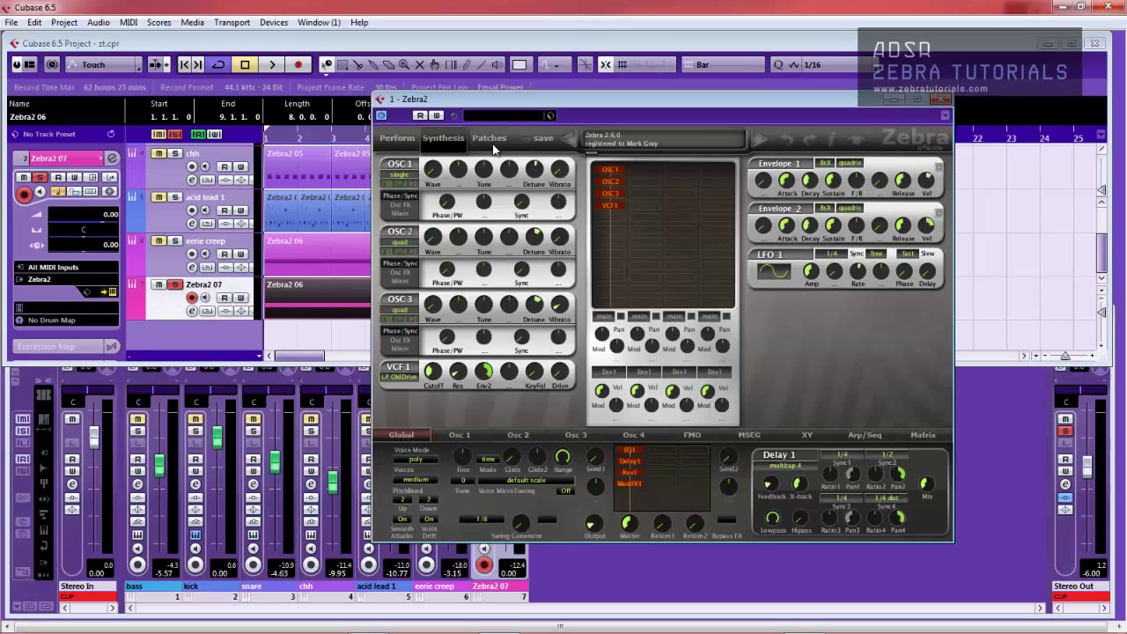
{"action": "left_click", "coordinate": [490, 141]}
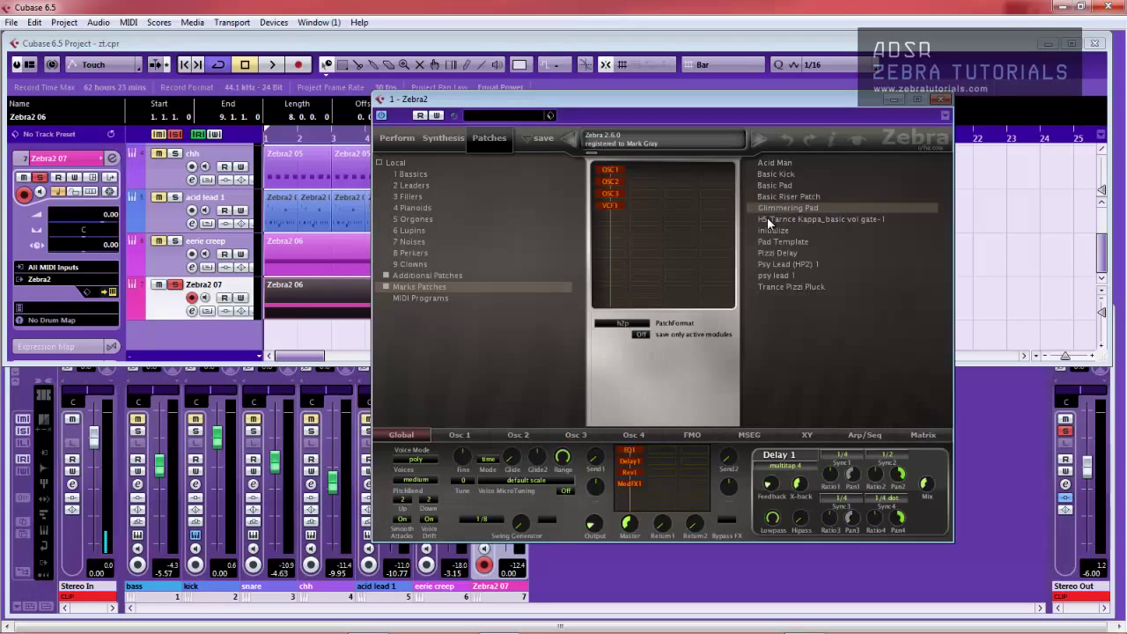
{"action": "left_click", "coordinate": [435, 141]}
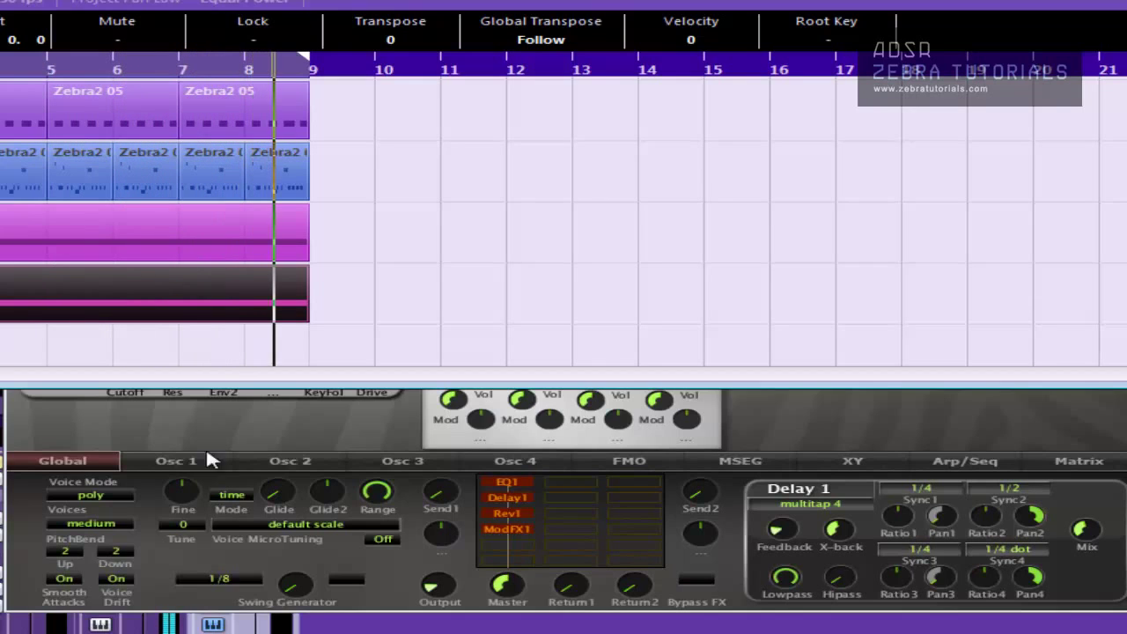
Bring the Zebra2 window to the front and switch the lower panel to the MSEG editor
{"action": "left_click", "coordinate": [278, 425]}
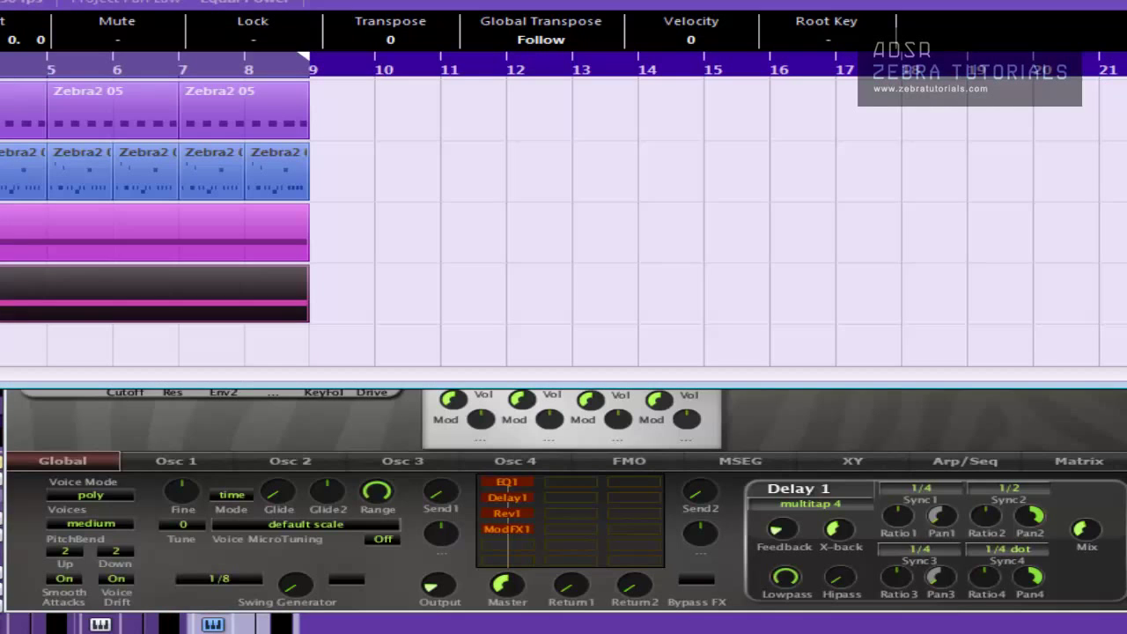
{"action": "left_click", "coordinate": [214, 437]}
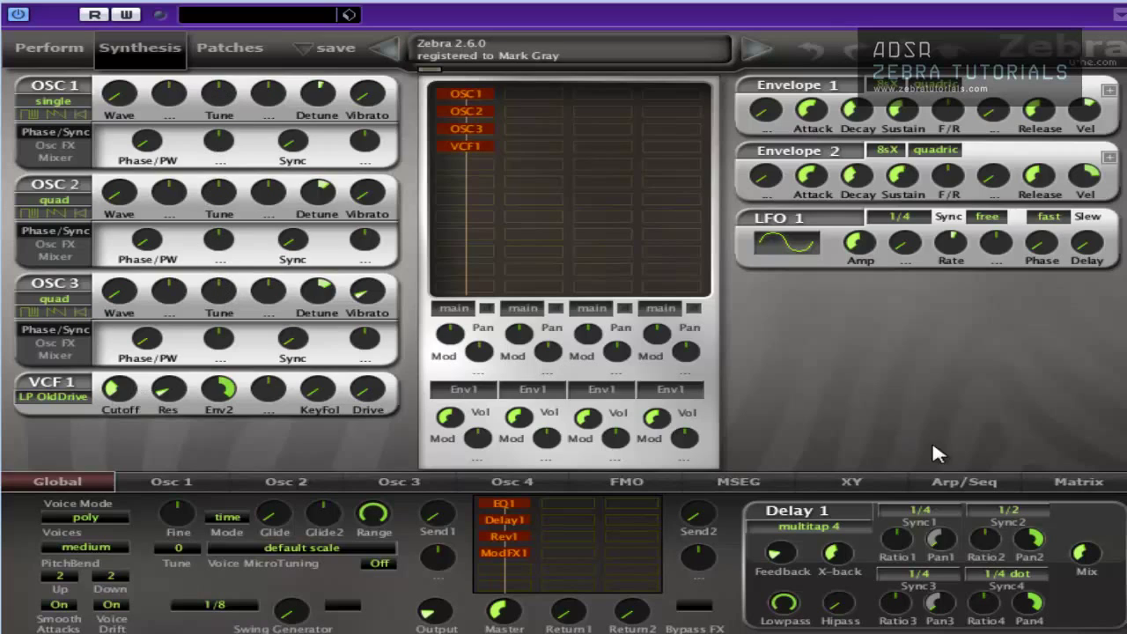
{"action": "left_click", "coordinate": [739, 483]}
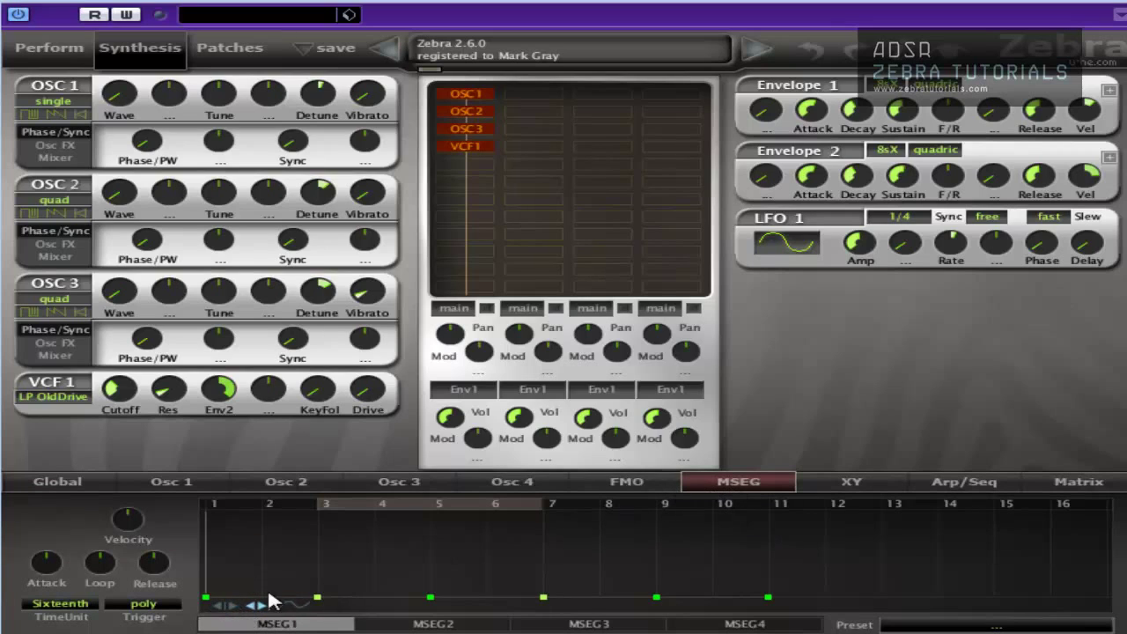
Make the first MSEG1 point the loop start and bar 9 the loop end, and delete bar 11
{"action": "right_click", "coordinate": [206, 598]}
{"action": "left_click", "coordinate": [264, 608]}
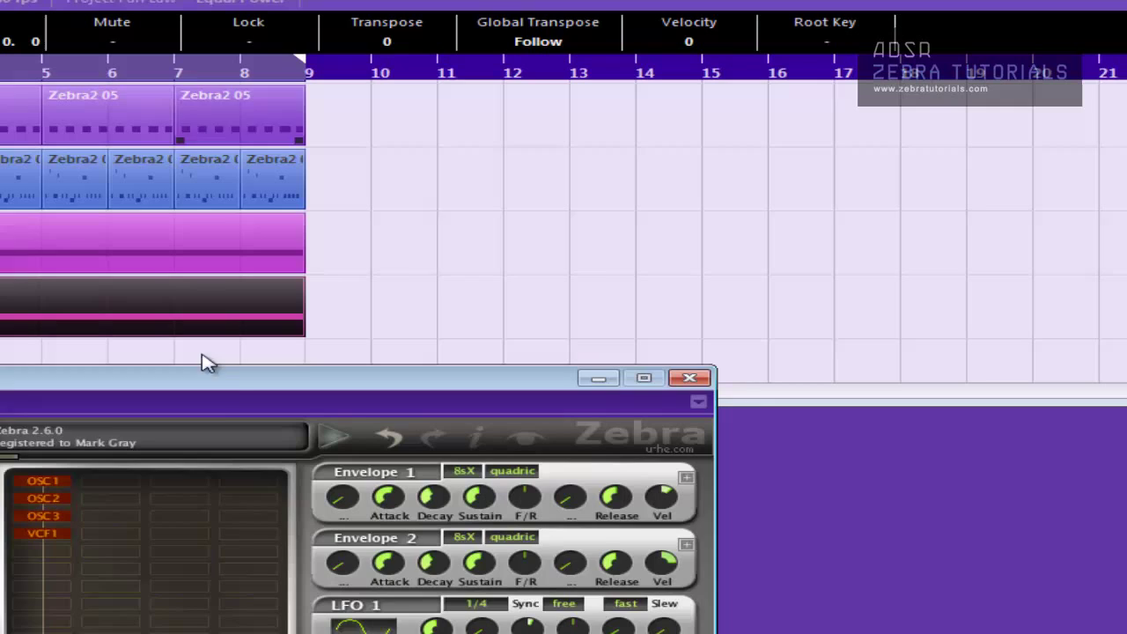
{"action": "left_click_drag", "start_coordinate": [242, 387], "coordinate": [359, 122]}
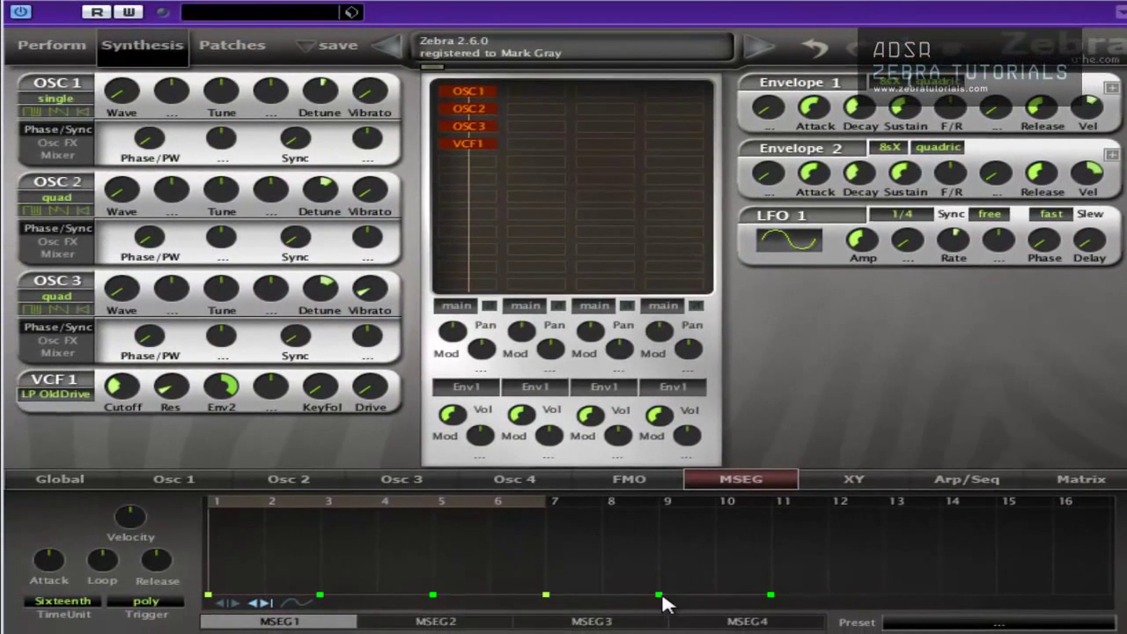
{"action": "mouse_move", "coordinate": [663, 596]}
{"action": "left_mouse_down"}
{"action": "mouse_move", "coordinate": [699, 594]}
{"action": "mouse_move", "coordinate": [659, 595]}
{"action": "left_mouse_up"}
{"action": "right_click", "coordinate": [660, 596]}
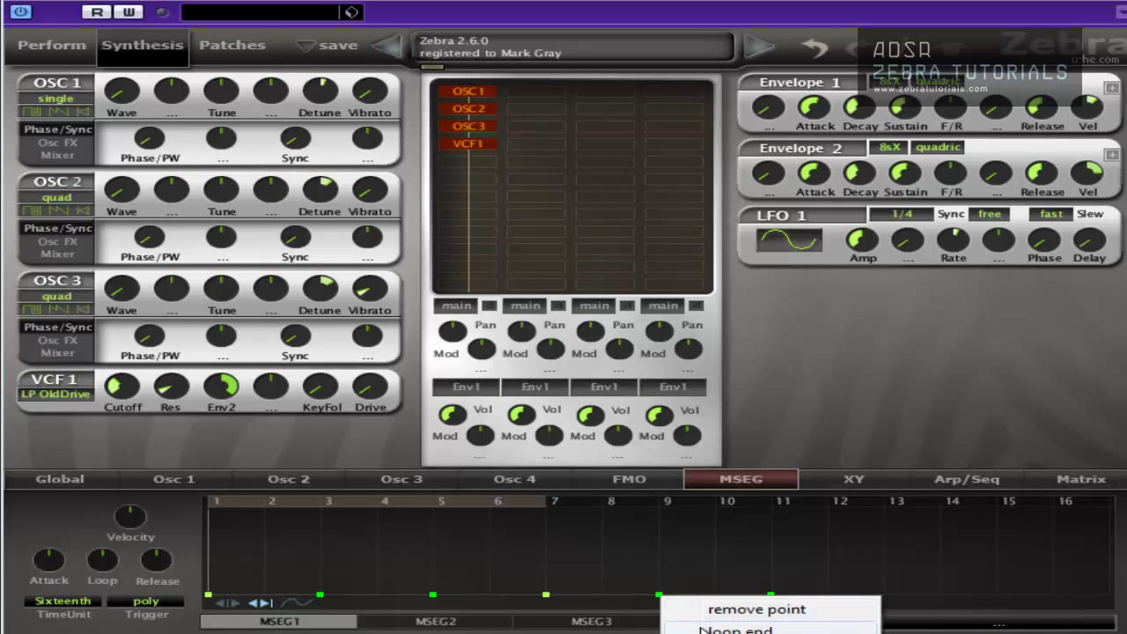
{"action": "left_click", "coordinate": [736, 630]}
{"action": "right_click", "coordinate": [772, 596]}
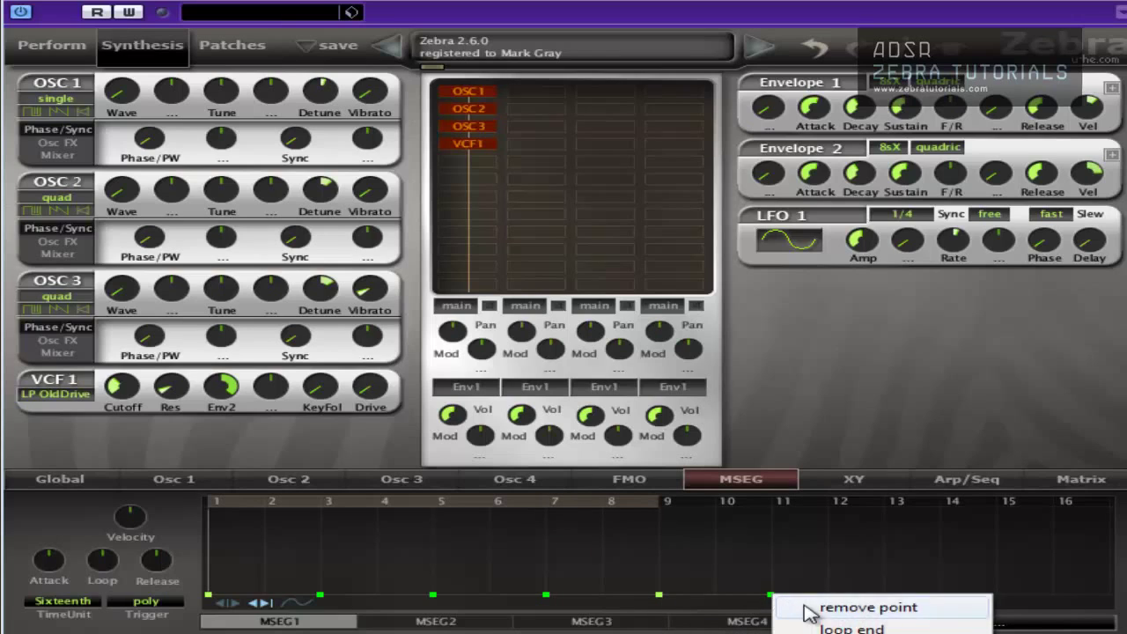
{"action": "left_click", "coordinate": [819, 608]}
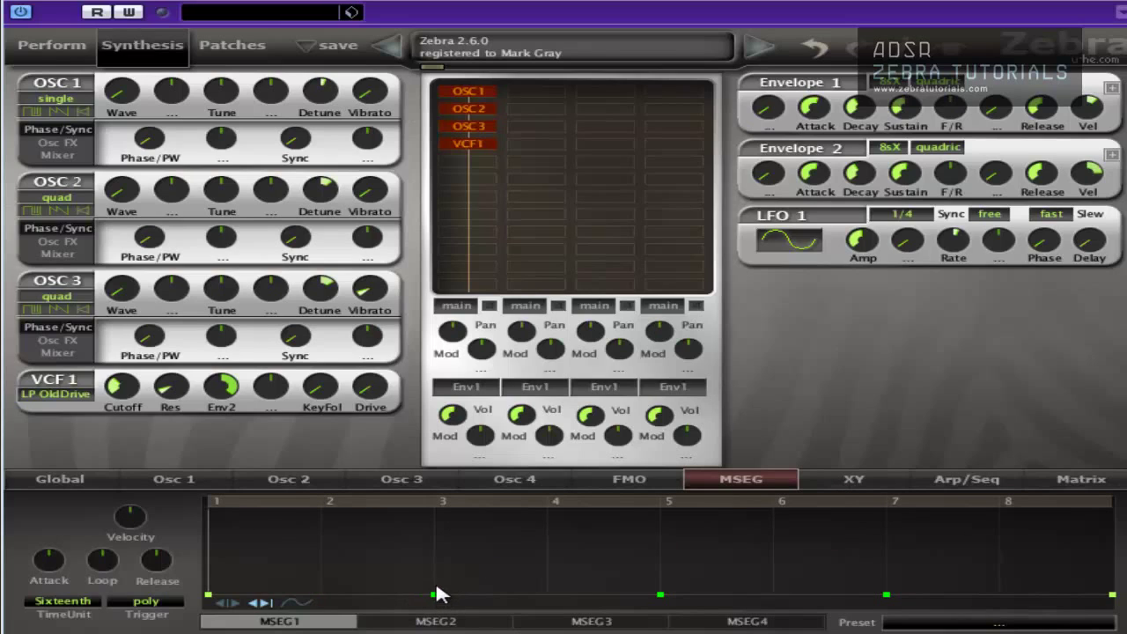
Raise the bar 3 point and the end point, and add a raised point at bar 6
{"action": "left_click_drag", "start_coordinate": [440, 595], "coordinate": [438, 549]}
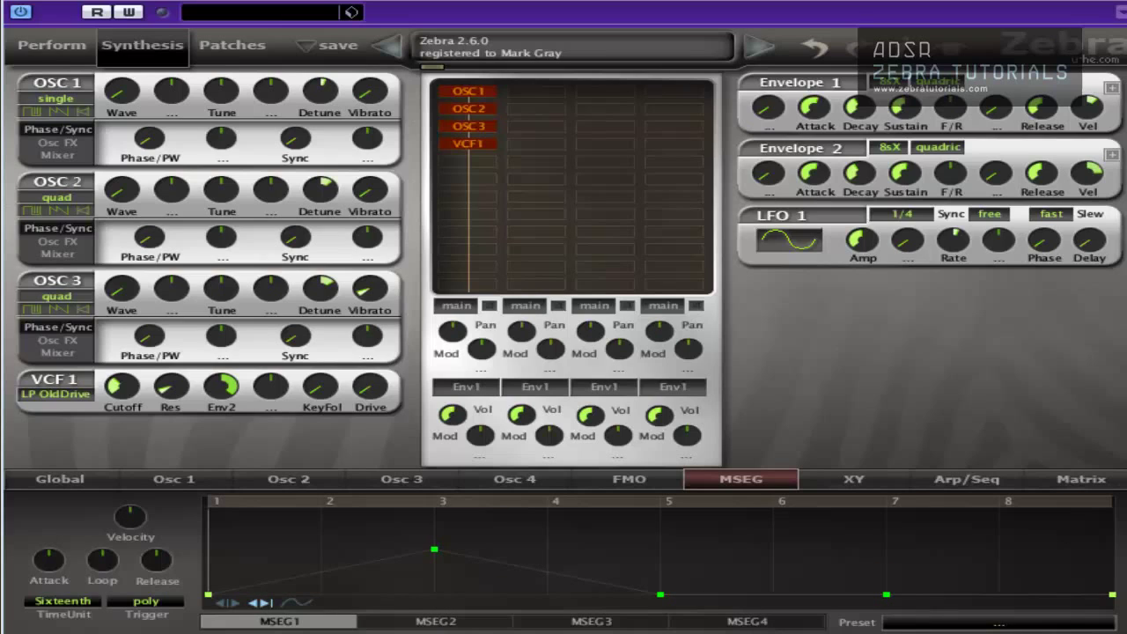
{"action": "left_click_drag", "start_coordinate": [1111, 596], "coordinate": [1091, 526]}
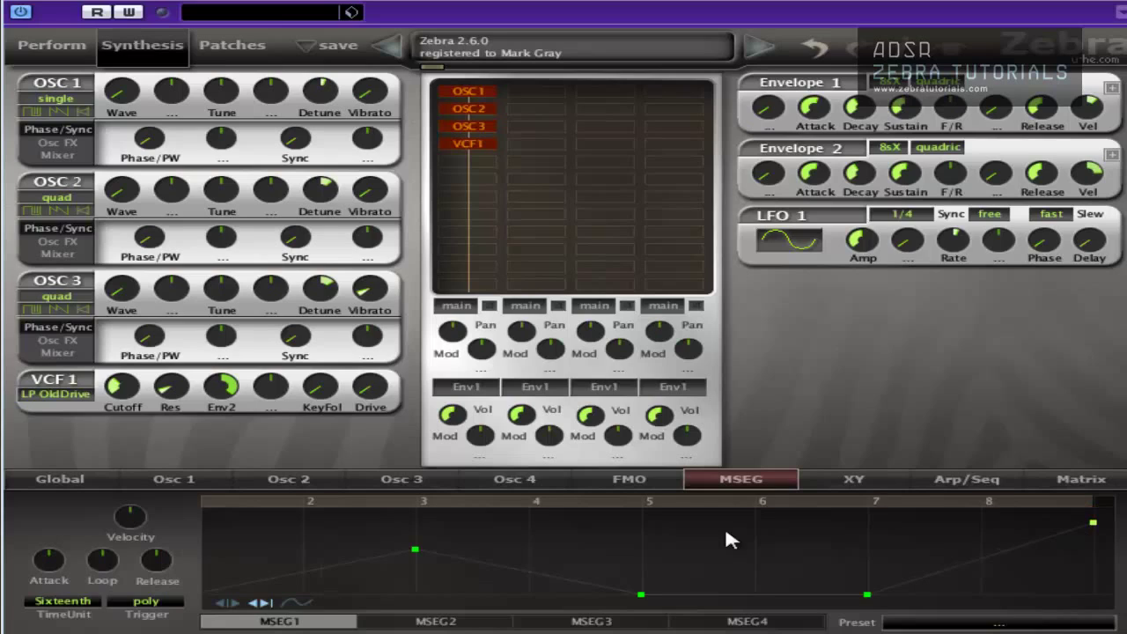
{"action": "double_click", "coordinate": [773, 596]}
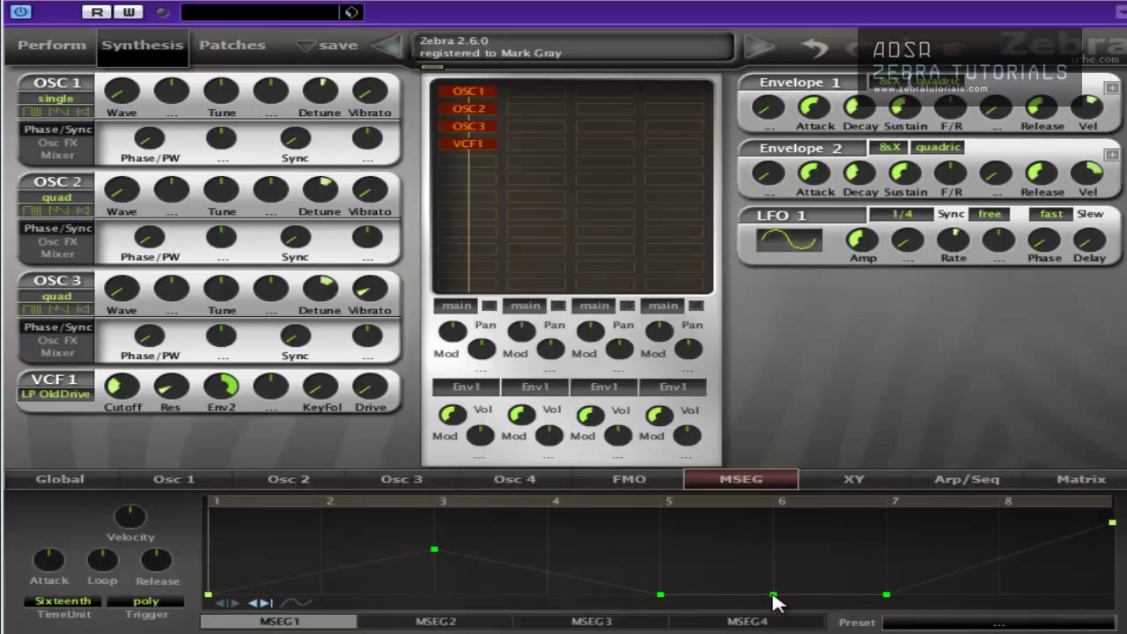
{"action": "left_click_drag", "start_coordinate": [772, 596], "coordinate": [775, 565]}
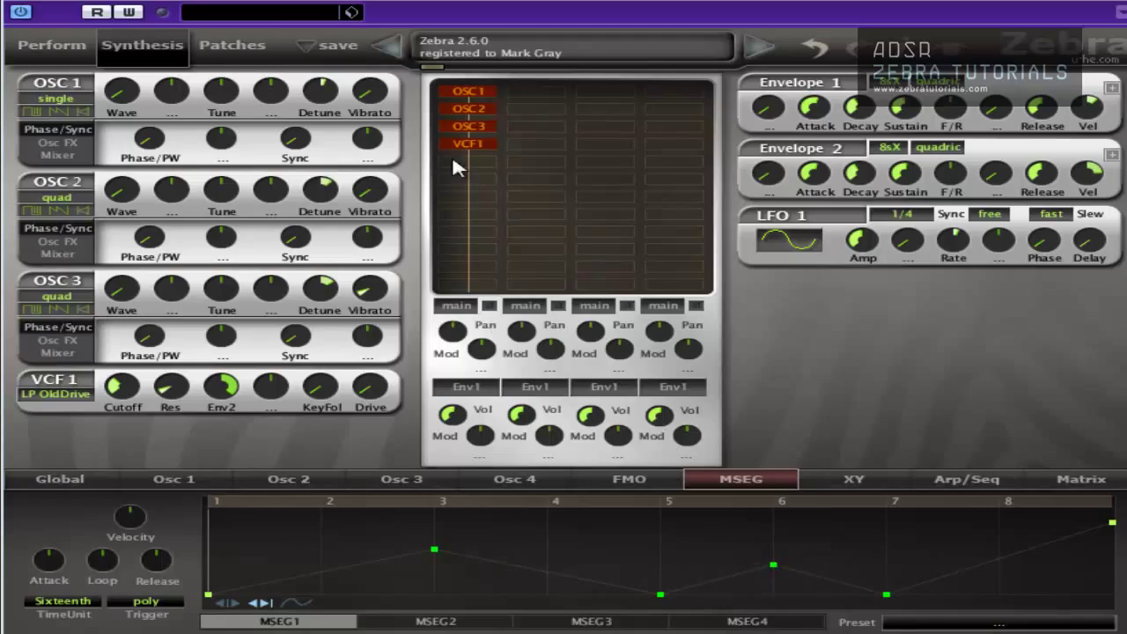
Set MSEG1 as the tune modulation source for OSC 1, OSC 2 and OSC 3
{"action": "left_click", "coordinate": [270, 112]}
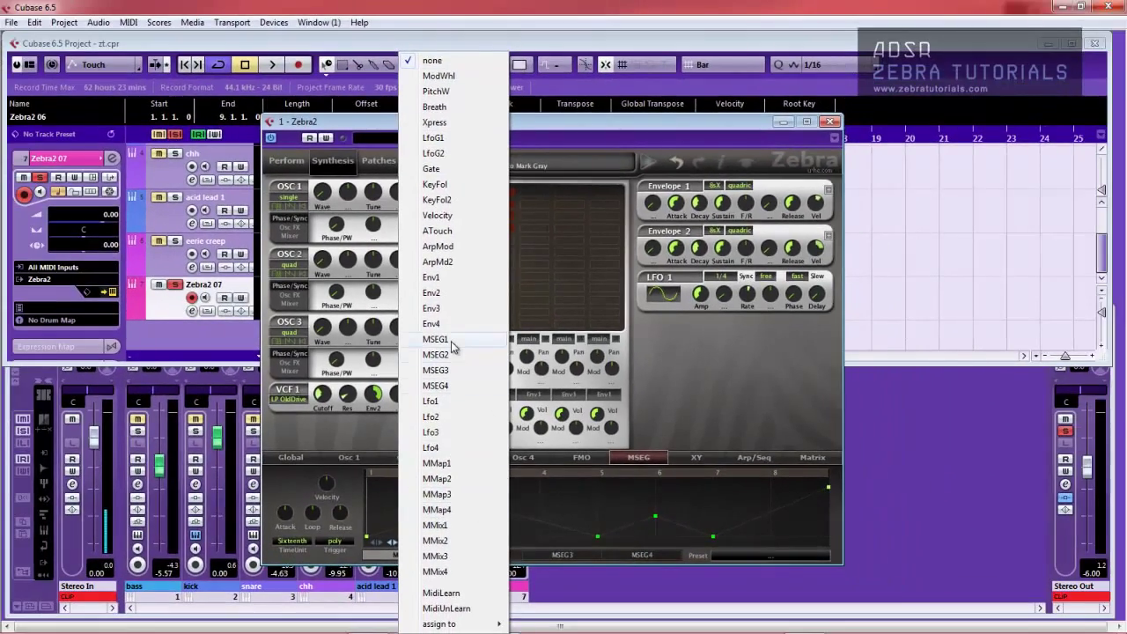
{"action": "left_click", "coordinate": [416, 332]}
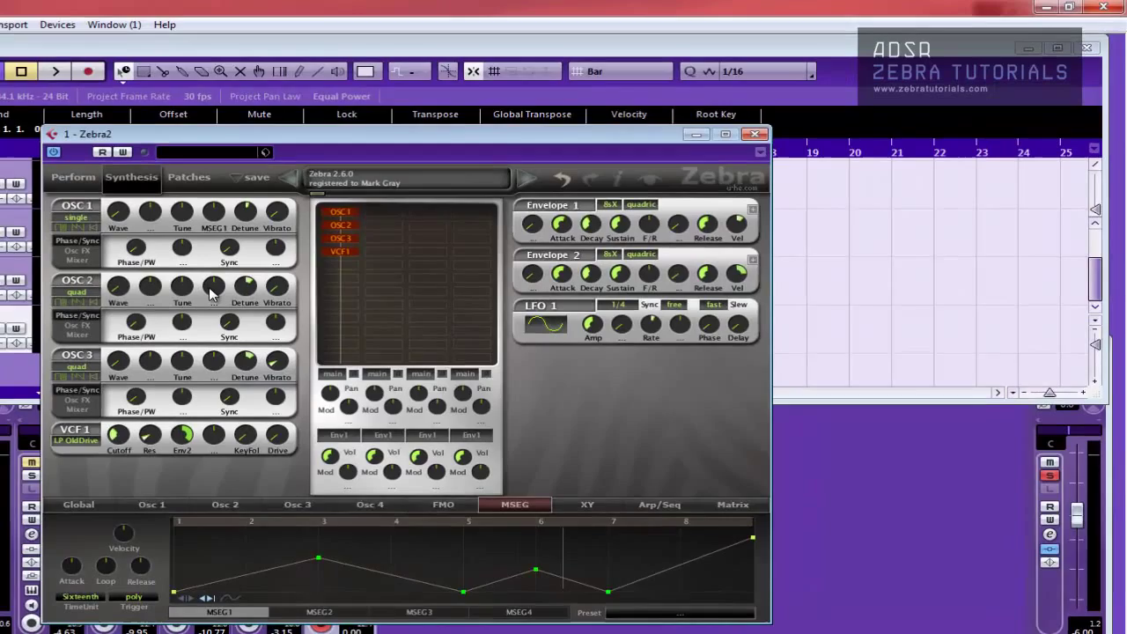
{"action": "left_click", "coordinate": [211, 294]}
{"action": "left_click", "coordinate": [295, 377]}
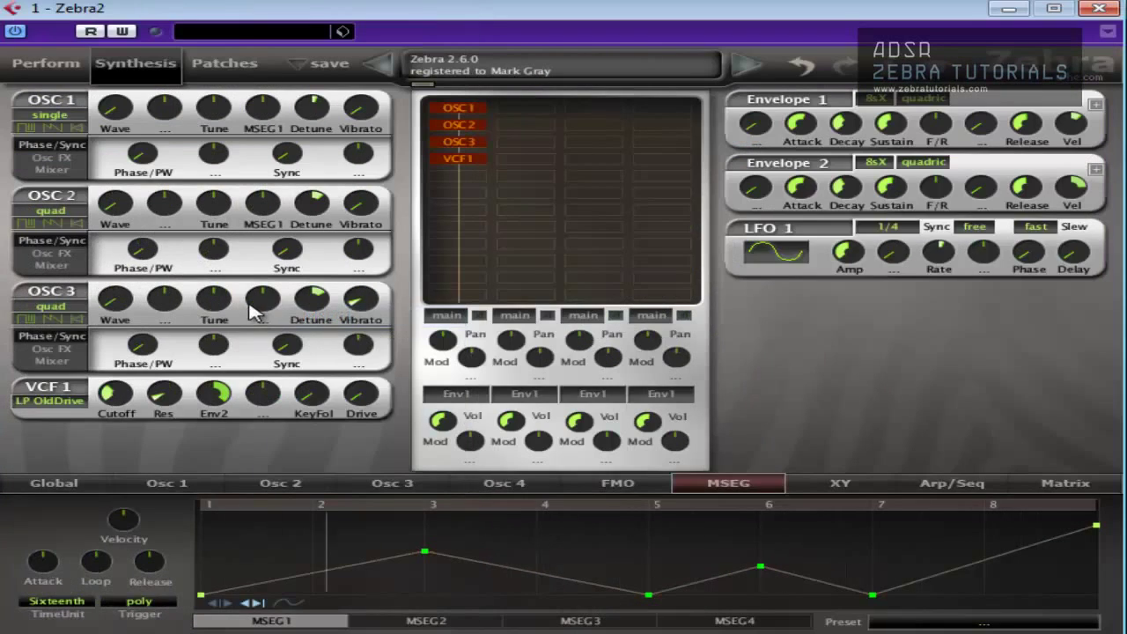
{"action": "left_click", "coordinate": [268, 312]}
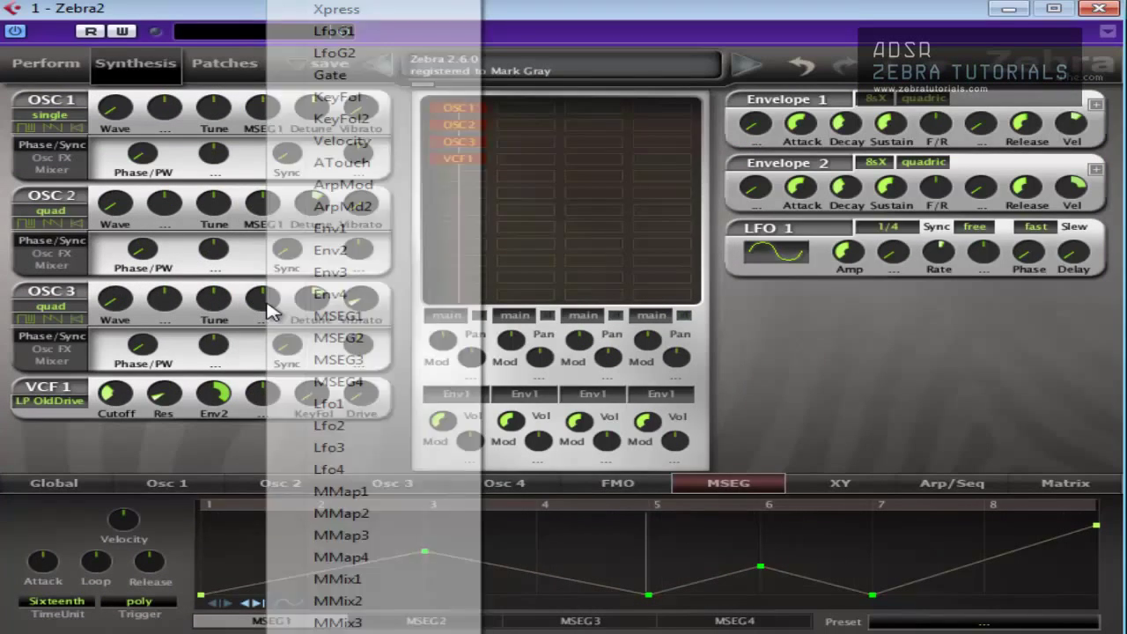
{"action": "left_click", "coordinate": [357, 321]}
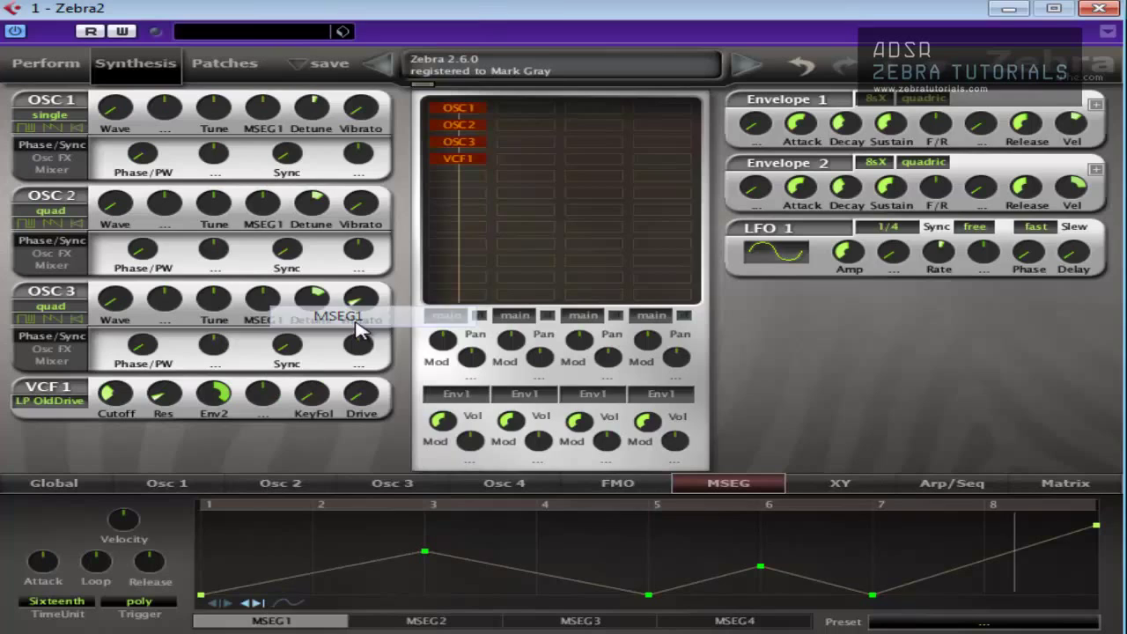
Set the oscillators' MSEG1 tune depth to 48 and change the MSEG time unit to Notes
{"action": "left_click_drag", "start_coordinate": [259, 116], "coordinate": [268, 201]}
{"action": "left_click_drag", "start_coordinate": [264, 309], "coordinate": [269, 259]}
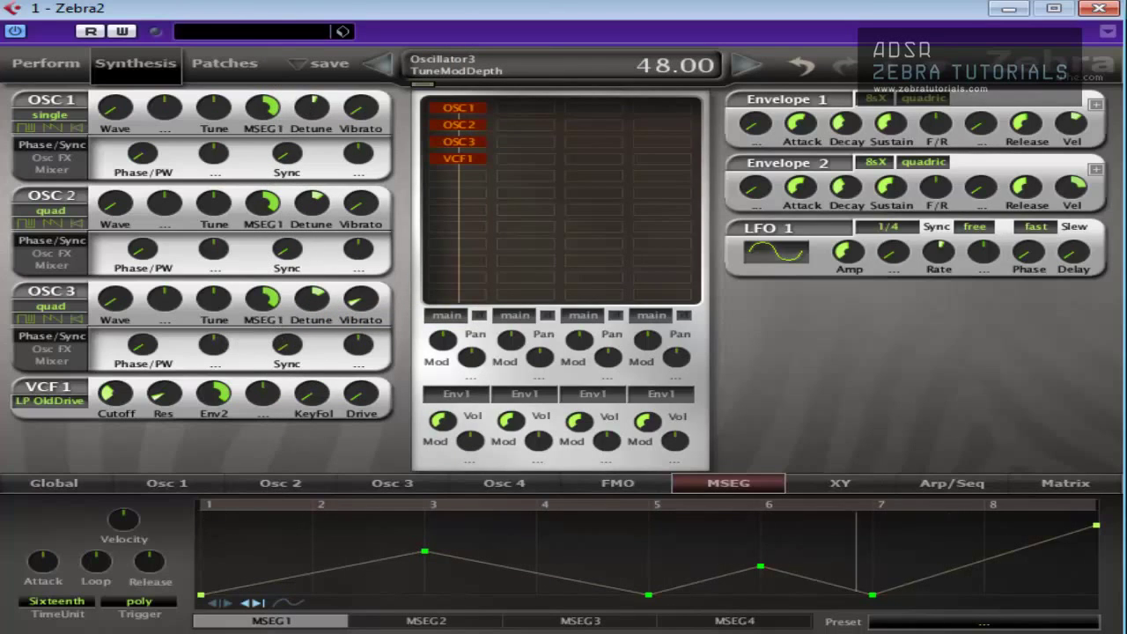
{"action": "left_click", "coordinate": [69, 599]}
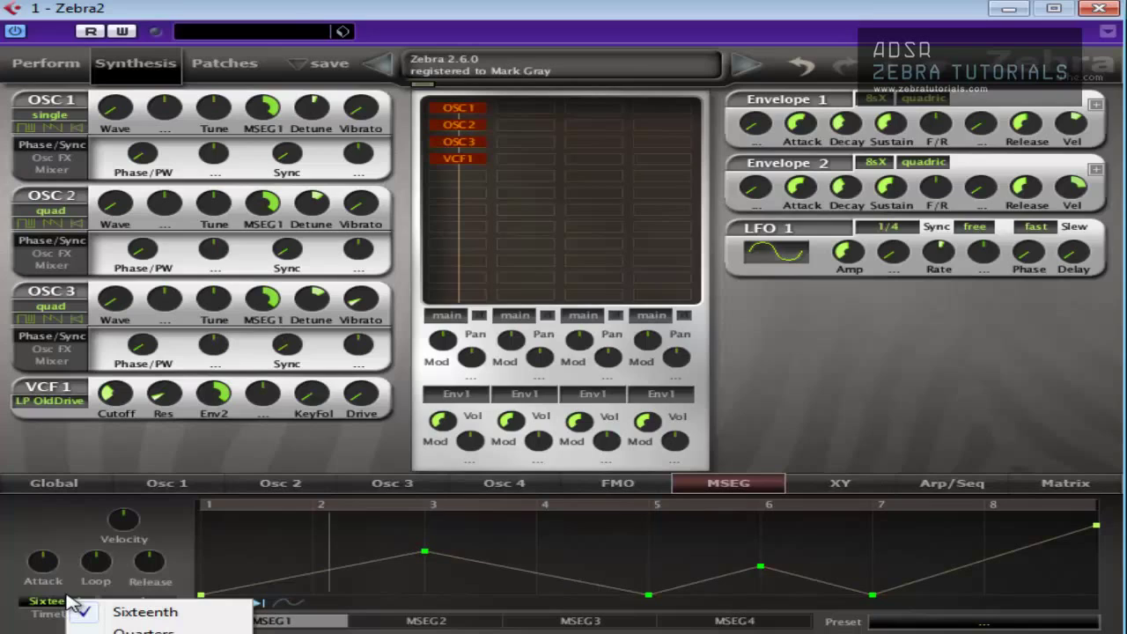
{"action": "left_click", "coordinate": [132, 632]}
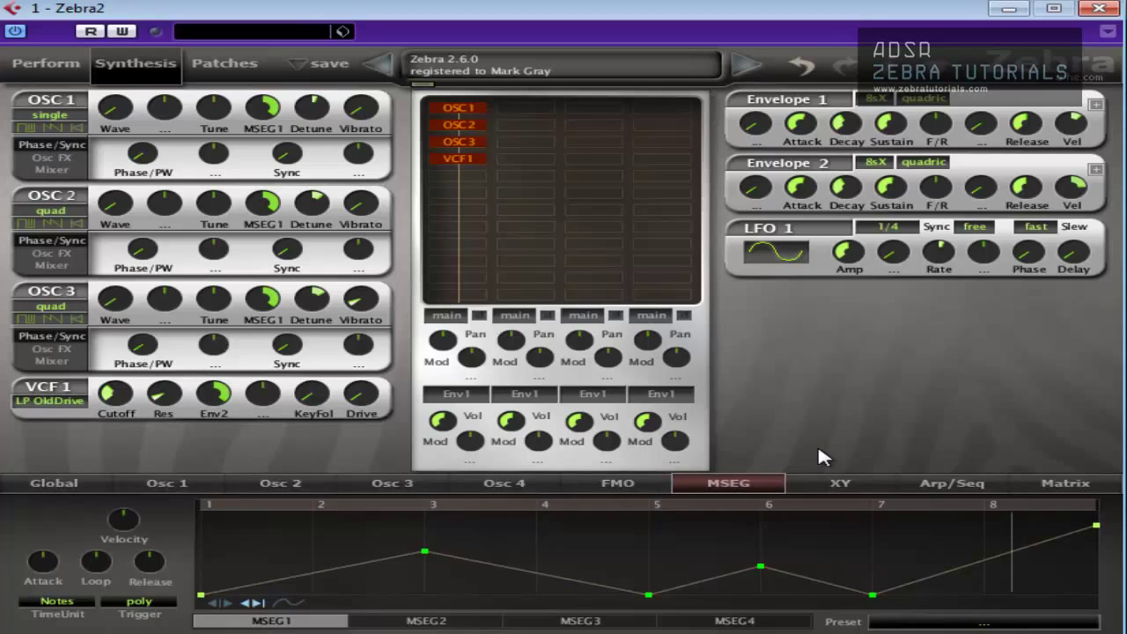
In matrix slot 1, route MSEG1 to the Filter1 Cutoff target
{"action": "left_click", "coordinate": [1067, 482]}
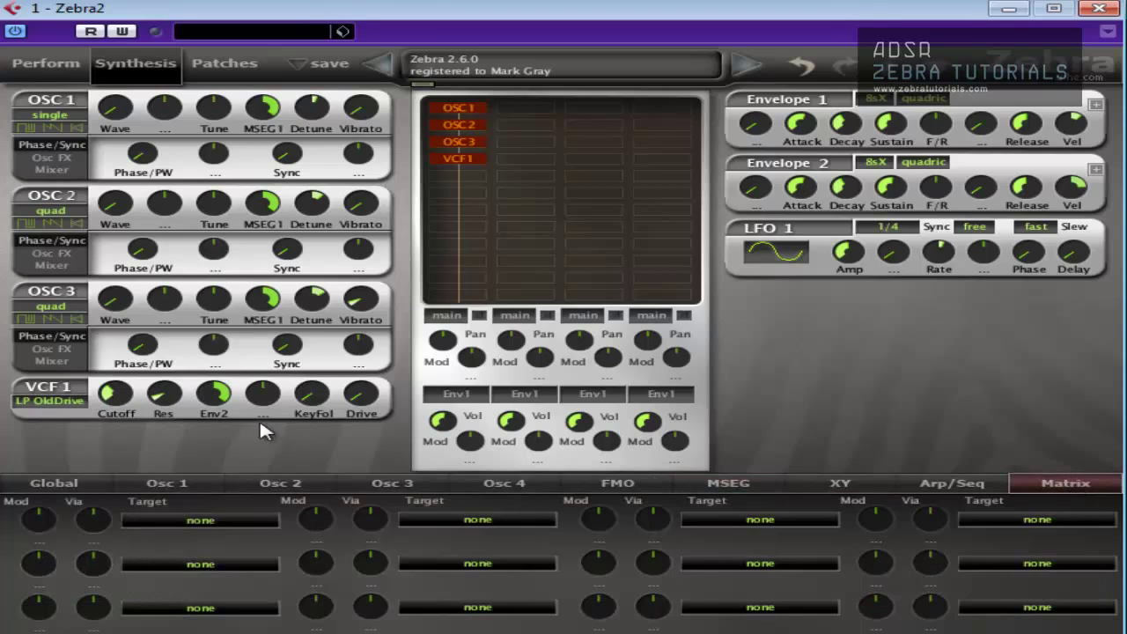
{"action": "left_click", "coordinate": [162, 520]}
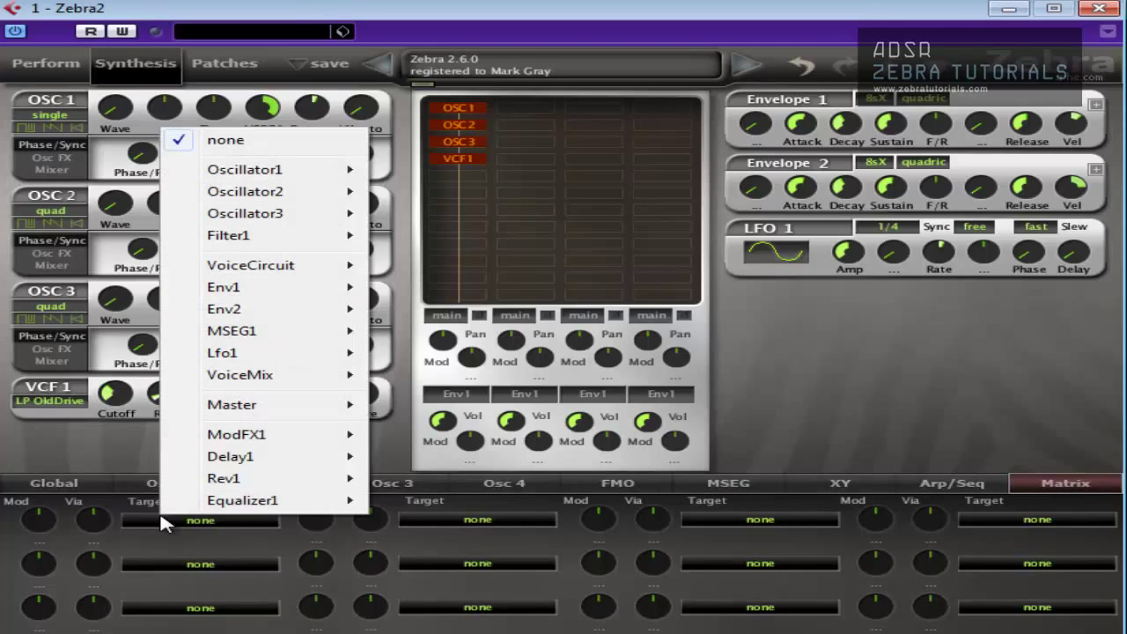
{"action": "mouse_move", "coordinate": [289, 250]}
{"action": "left_click", "coordinate": [414, 232]}
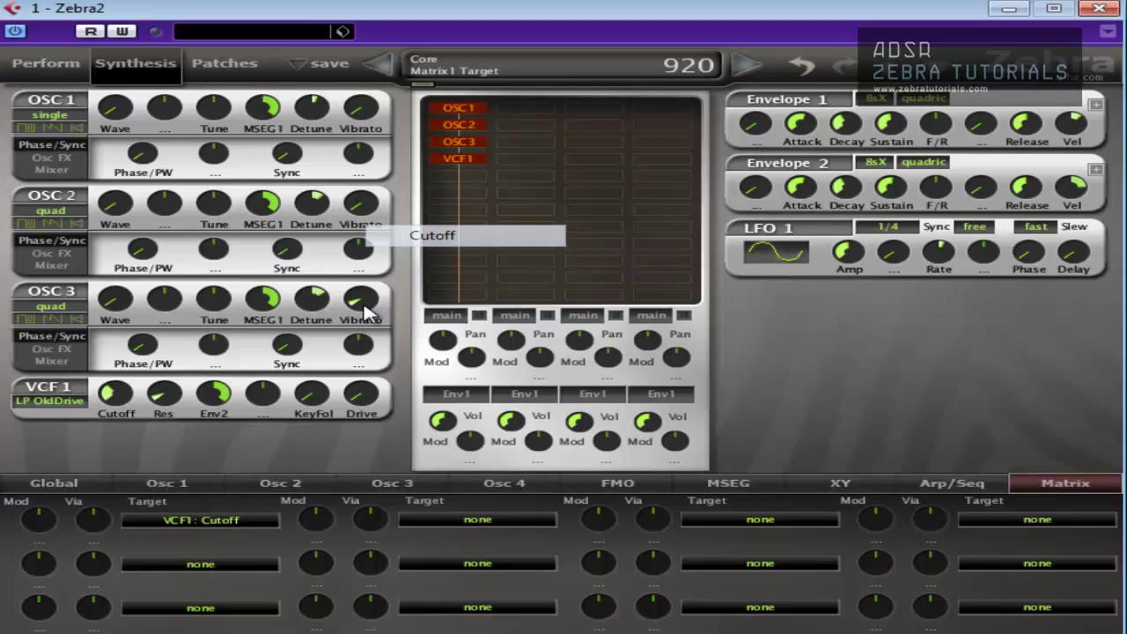
{"action": "left_click", "coordinate": [39, 515]}
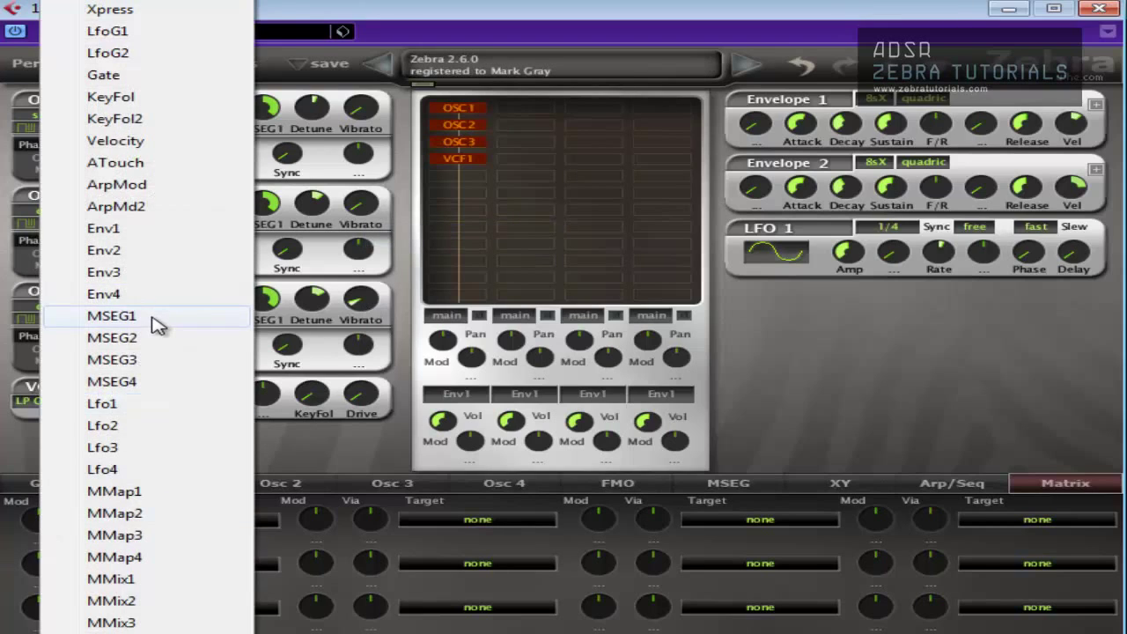
{"action": "left_click", "coordinate": [156, 325]}
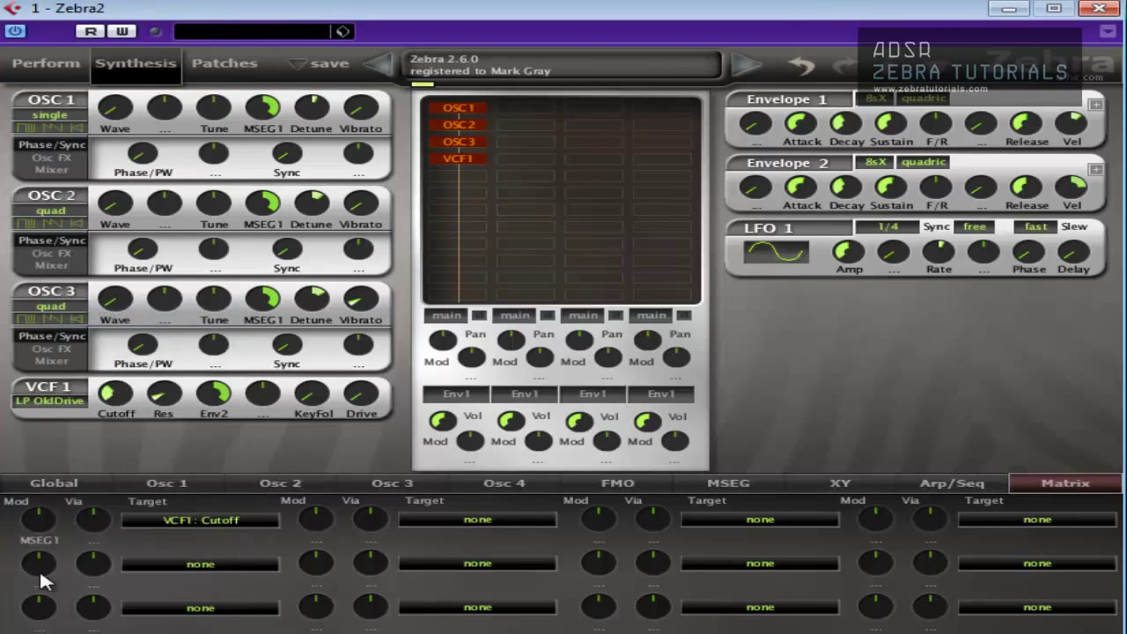
Set the MSEG1-to-cutoff modulation depth to about 62
{"action": "left_click_drag", "start_coordinate": [36, 515], "coordinate": [32, 462]}
{"action": "left_click_drag", "start_coordinate": [46, 526], "coordinate": [46, 616]}
{"action": "left_click_drag", "start_coordinate": [48, 520], "coordinate": [53, 478]}
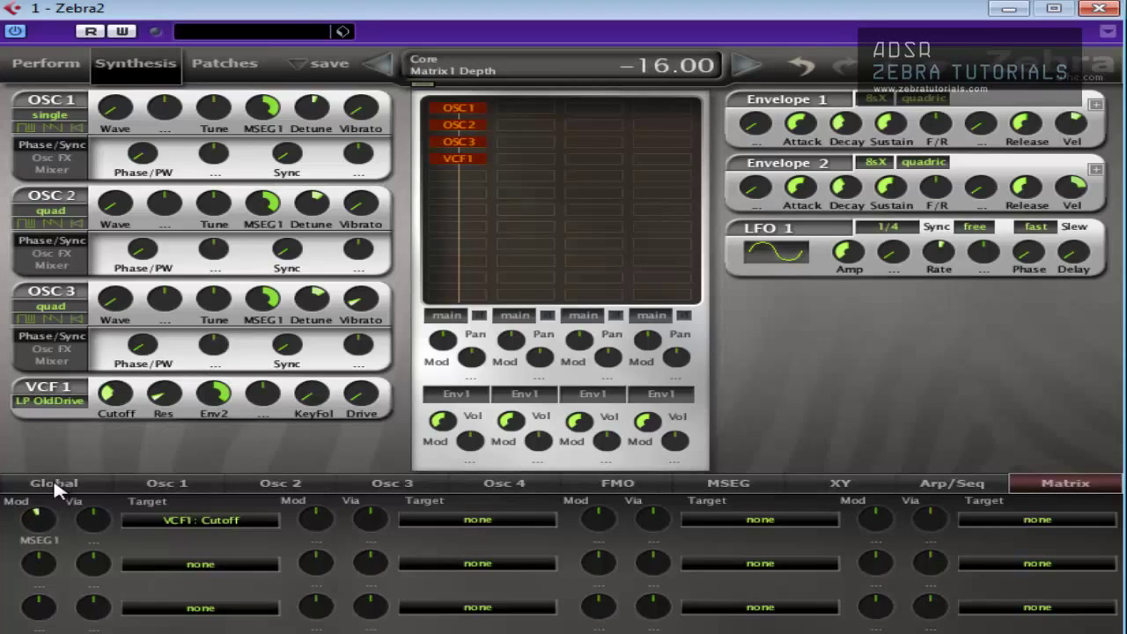
{"action": "left_click_drag", "start_coordinate": [38, 521], "coordinate": [46, 432]}
{"action": "left_click_drag", "start_coordinate": [40, 533], "coordinate": [47, 532]}
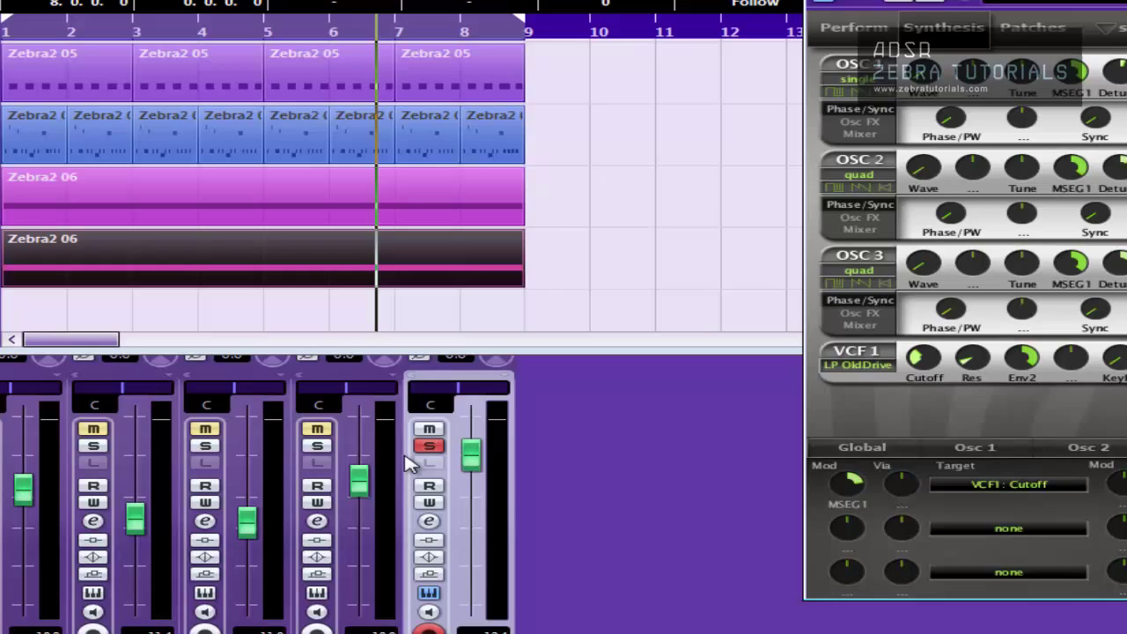
{"action": "left_click_drag", "start_coordinate": [1126, 0], "coordinate": [400, 12]}
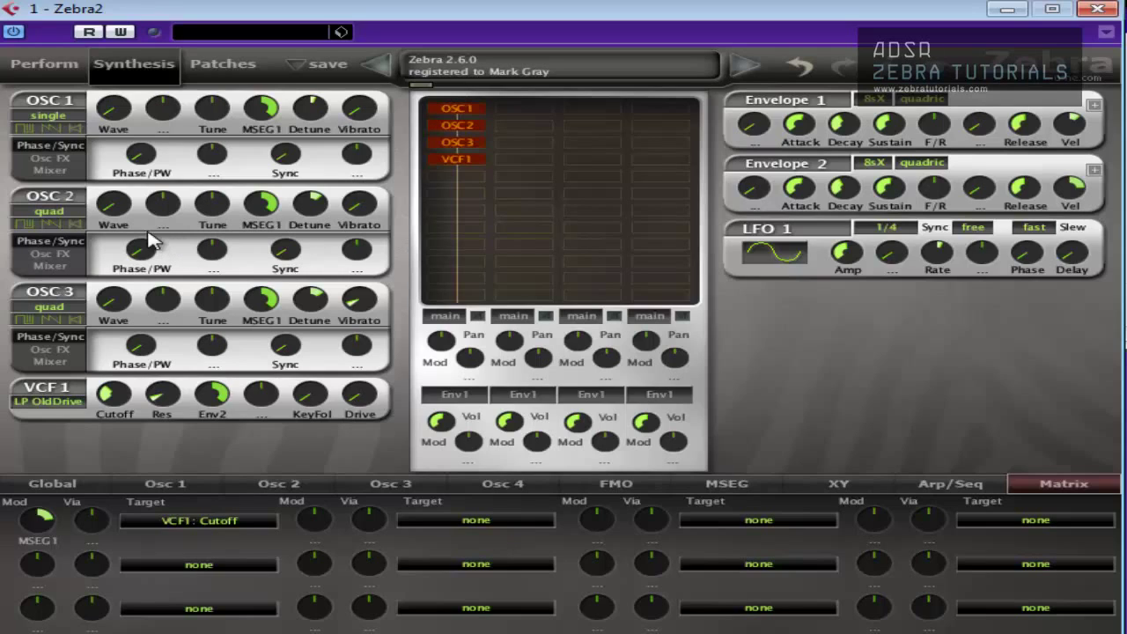
Compare the waveform settings of Osc 1, Osc 2 and Osc 3
{"action": "left_click", "coordinate": [175, 486]}
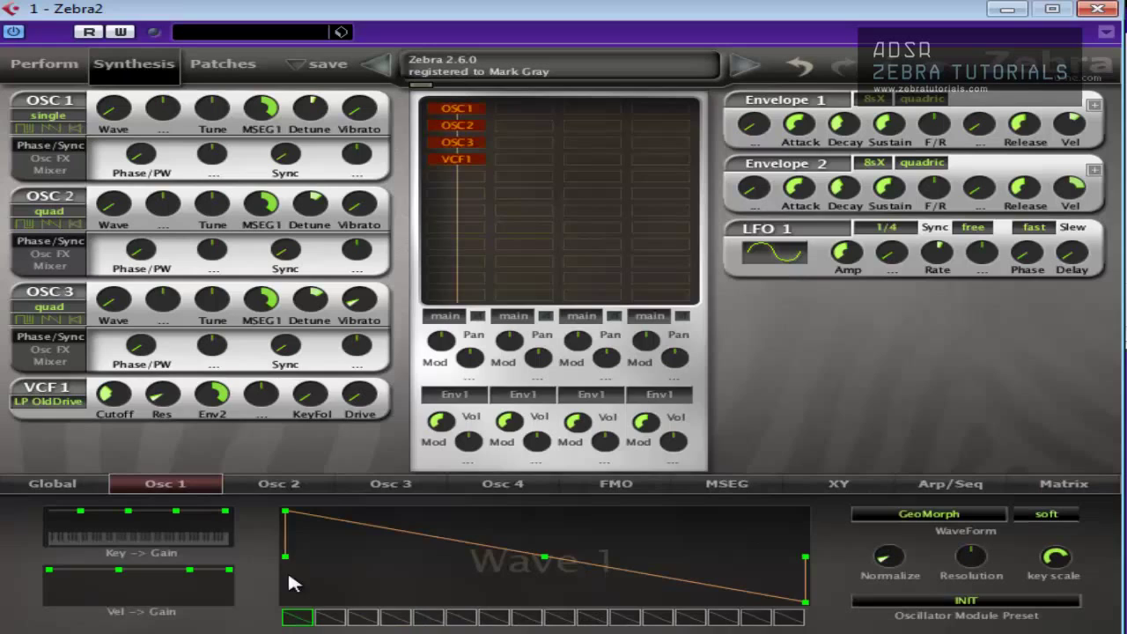
{"action": "left_click", "coordinate": [296, 483]}
{"action": "left_click", "coordinate": [392, 487]}
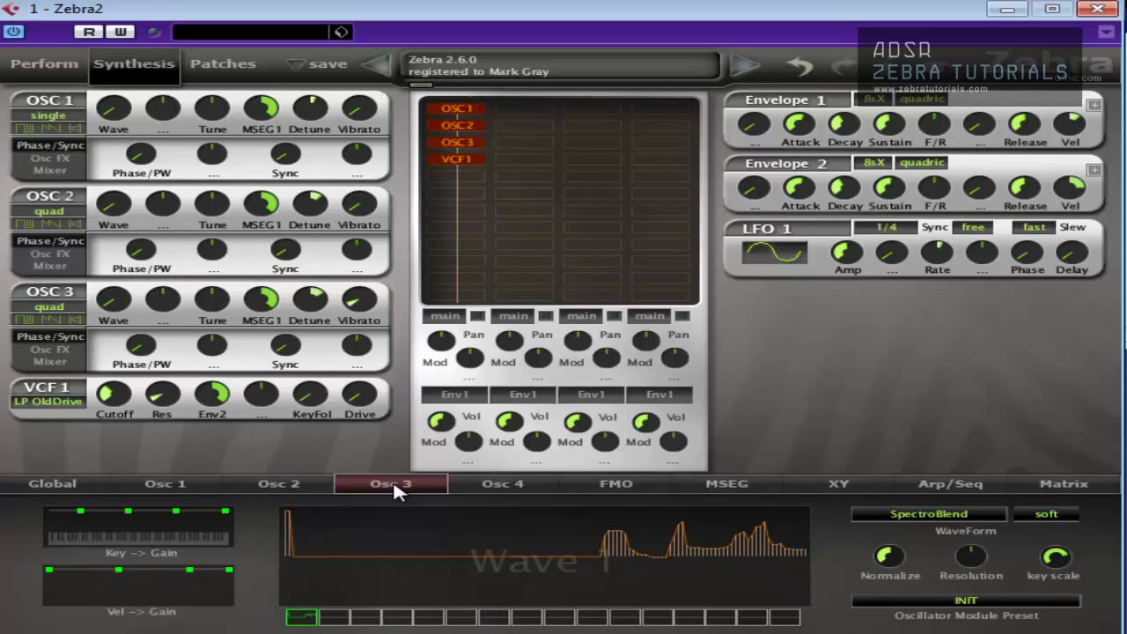
{"action": "left_click", "coordinate": [212, 484]}
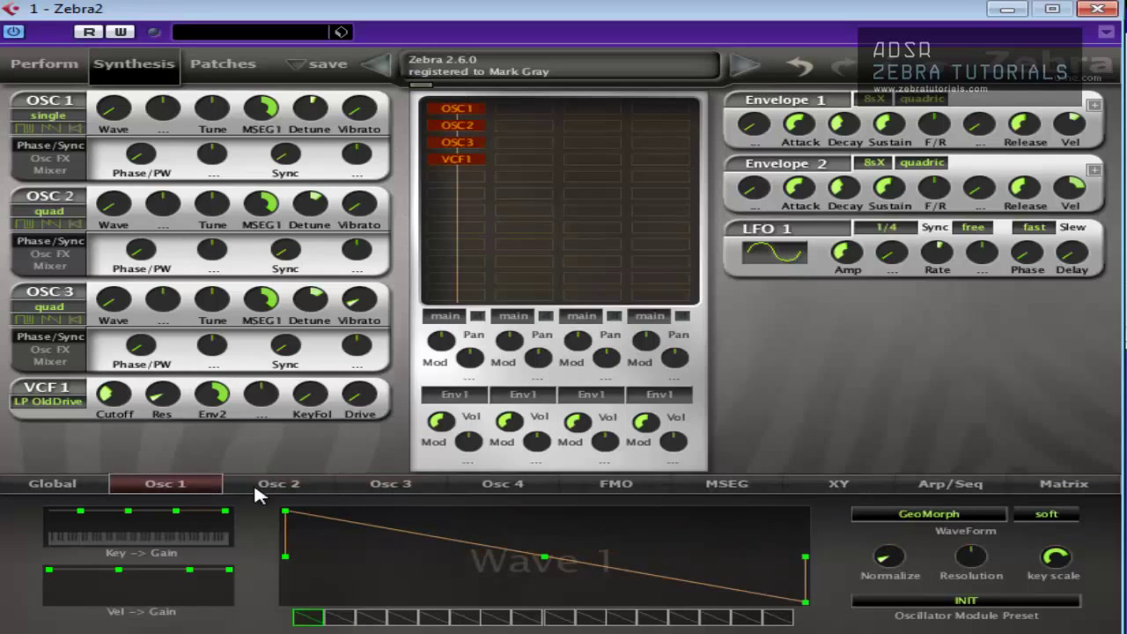
{"action": "left_click", "coordinate": [268, 485]}
{"action": "left_click", "coordinate": [384, 486]}
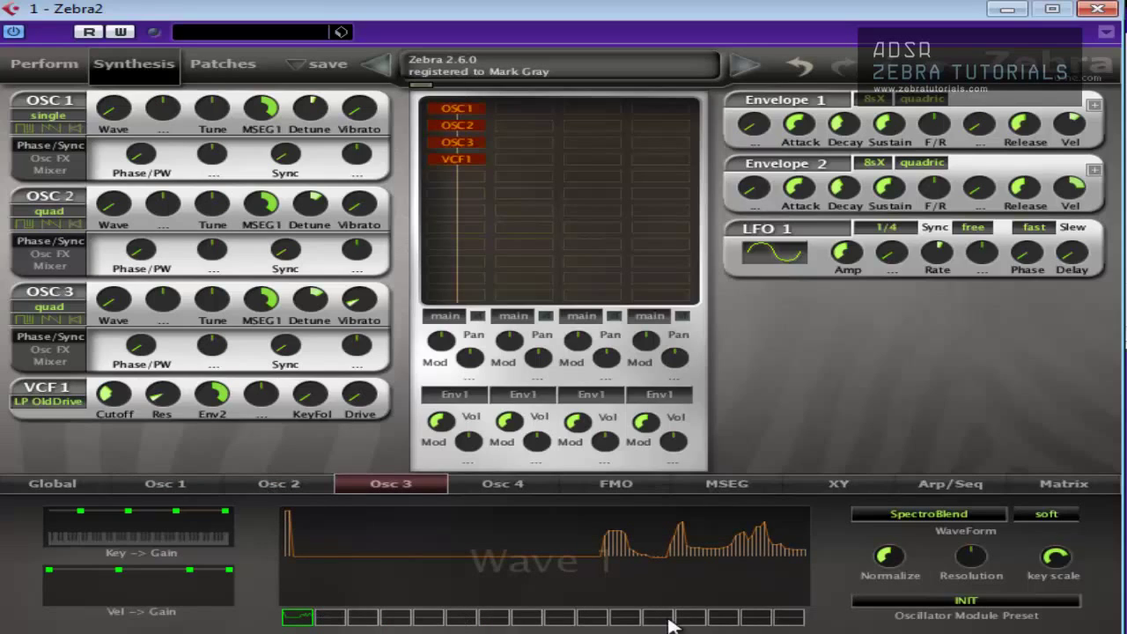
Return to Osc 1's GeoMorph waveform and add MSEG1 as a VCF1 modulation source
{"action": "left_click", "coordinate": [177, 487]}
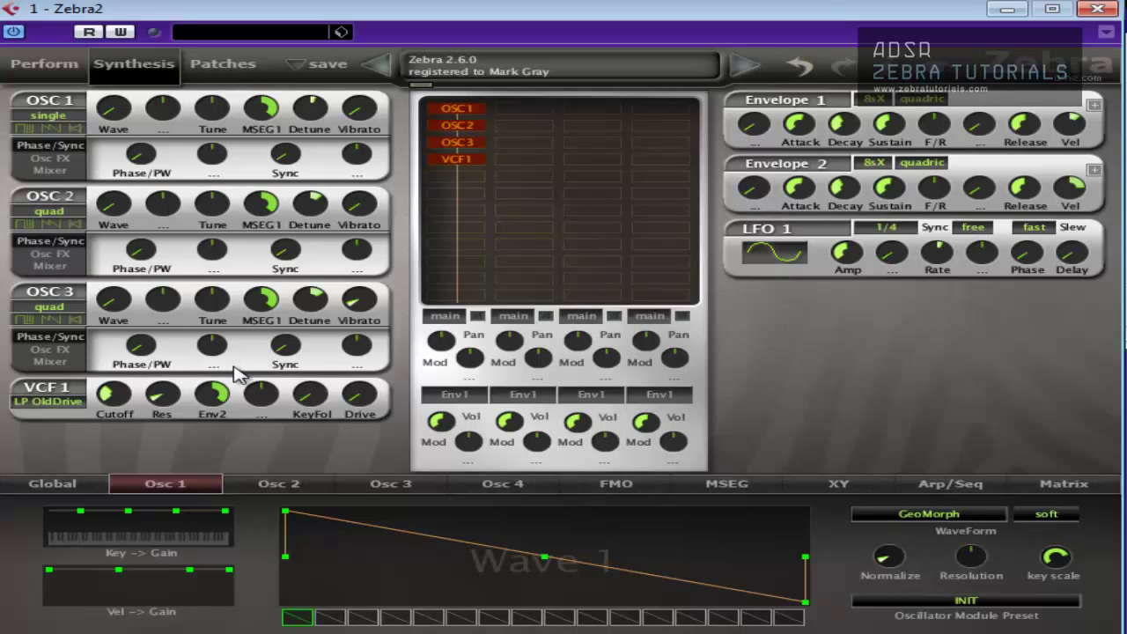
{"action": "left_click", "coordinate": [268, 407]}
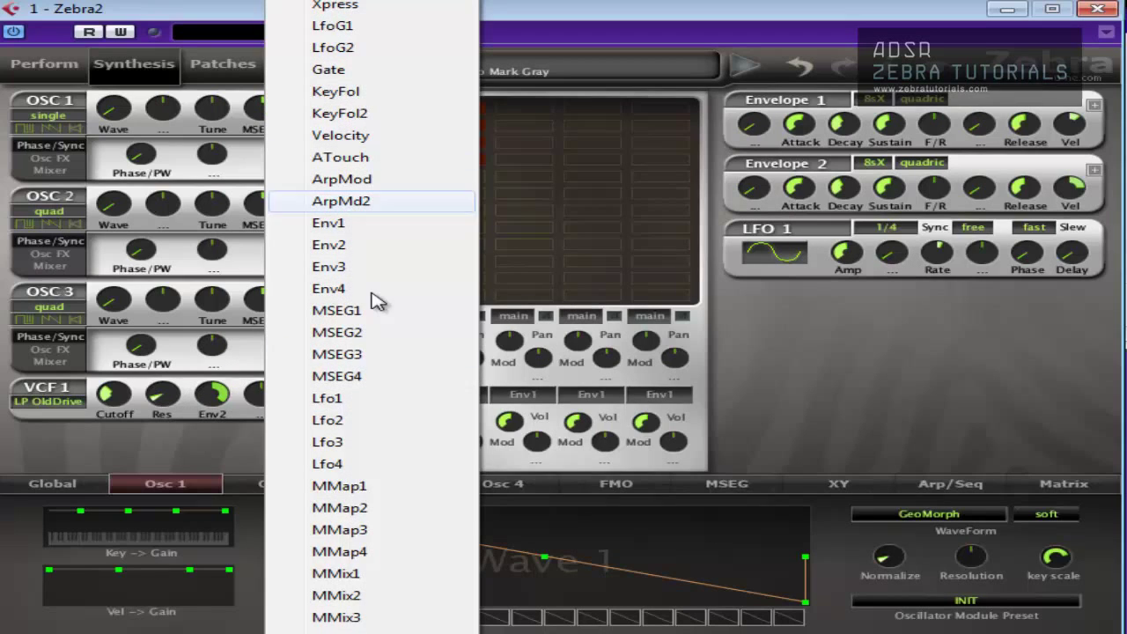
{"action": "left_click", "coordinate": [334, 312]}
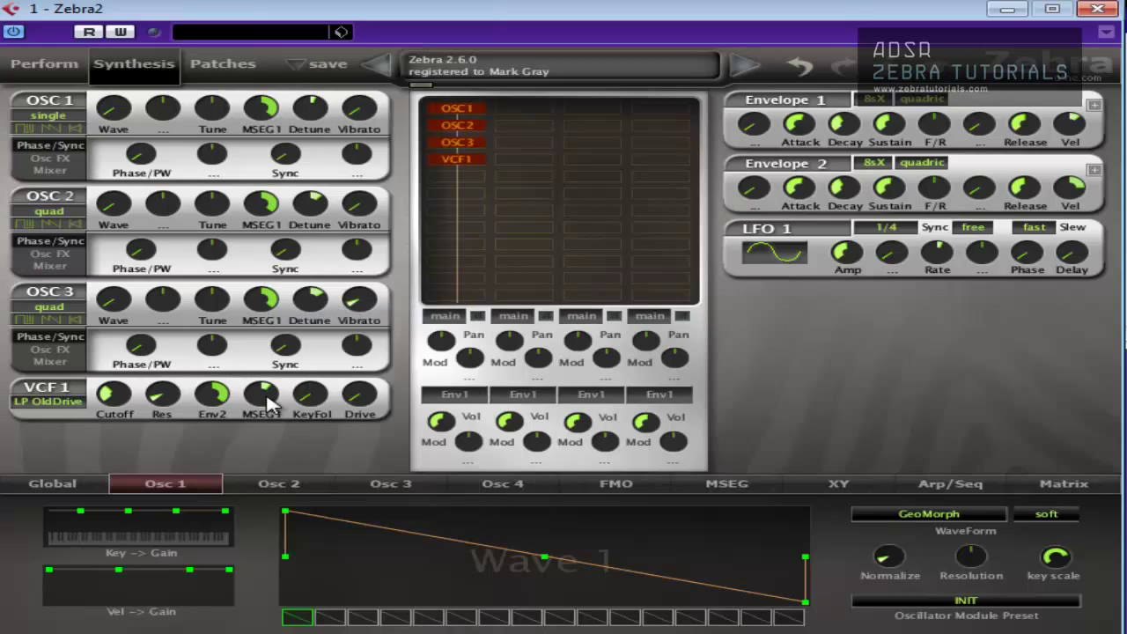
Adjust VCF1's MSEG1 modulation depth and set its key follow to 83
{"action": "left_click_drag", "start_coordinate": [270, 404], "coordinate": [271, 445]}
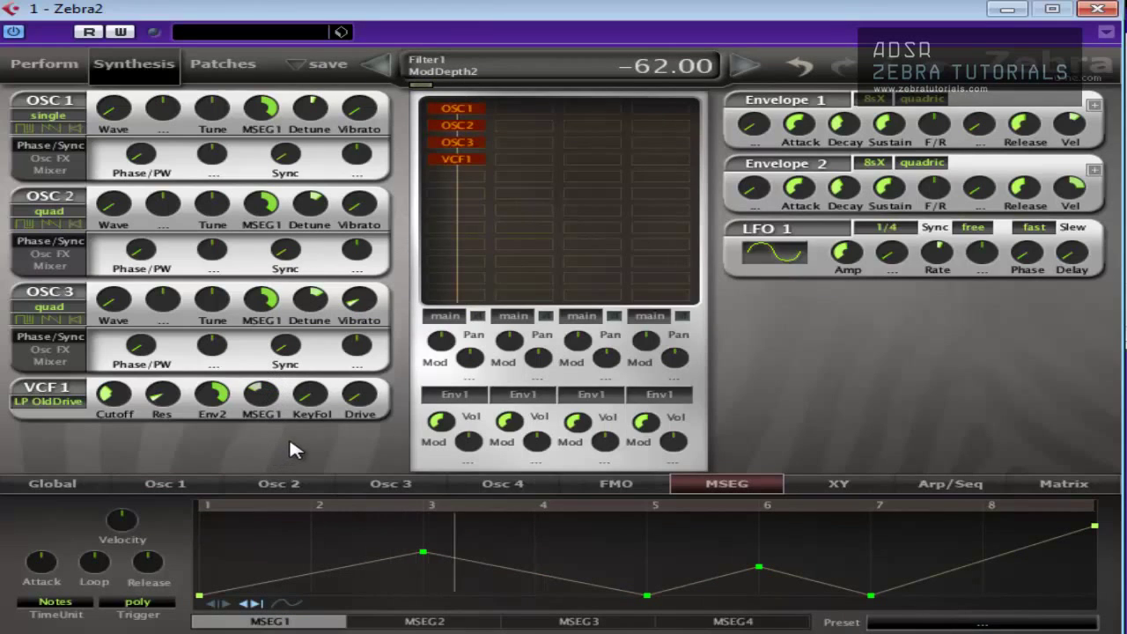
{"action": "left_click_drag", "start_coordinate": [303, 408], "coordinate": [327, 380]}
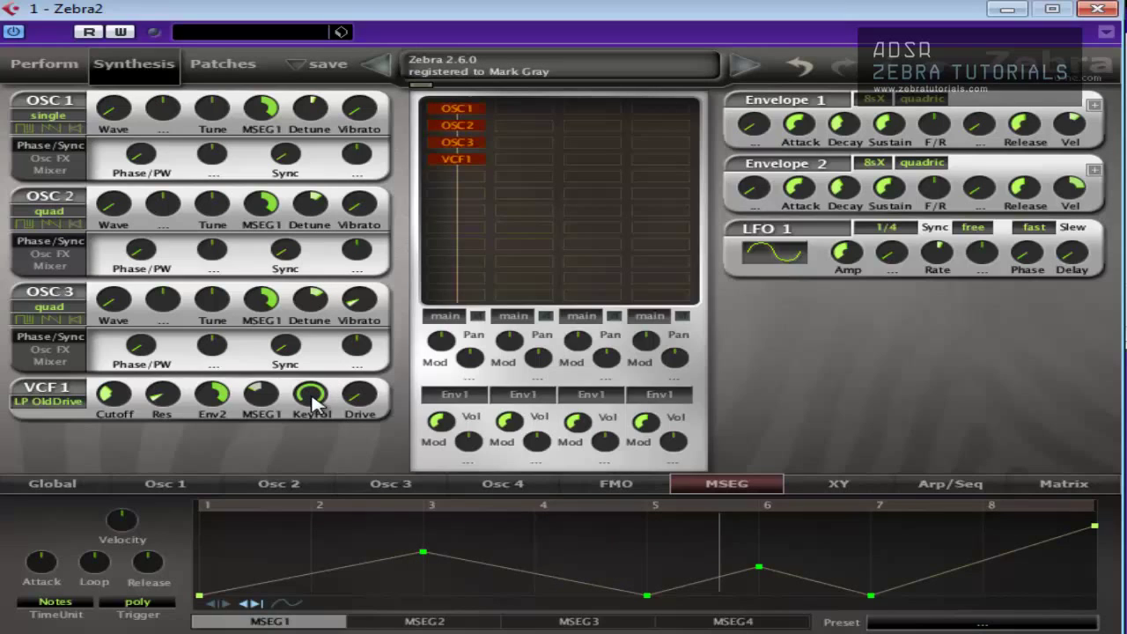
{"action": "left_click_drag", "start_coordinate": [315, 404], "coordinate": [342, 455]}
{"action": "left_click_drag", "start_coordinate": [262, 396], "coordinate": [275, 363]}
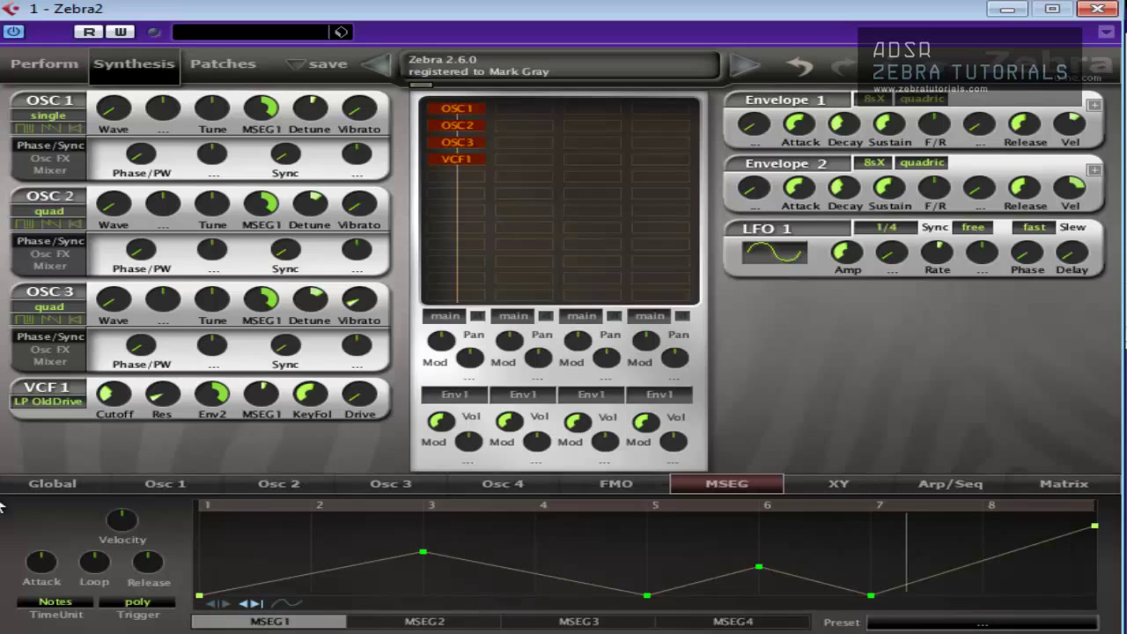
Add MSEG1 nodes forming peaks near beats 1.5 and 3 with baseline dips, and change loop mode
{"action": "double_click", "coordinate": [304, 577]}
{"action": "left_click_drag", "start_coordinate": [304, 578], "coordinate": [255, 521]}
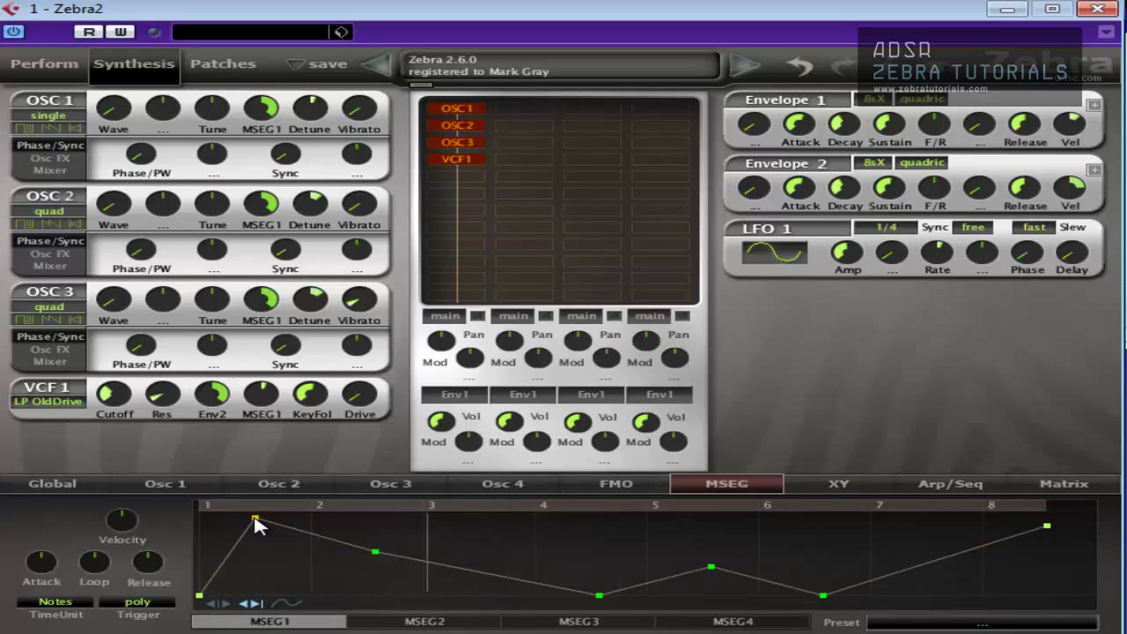
{"action": "left_click_drag", "start_coordinate": [374, 550], "coordinate": [372, 605]}
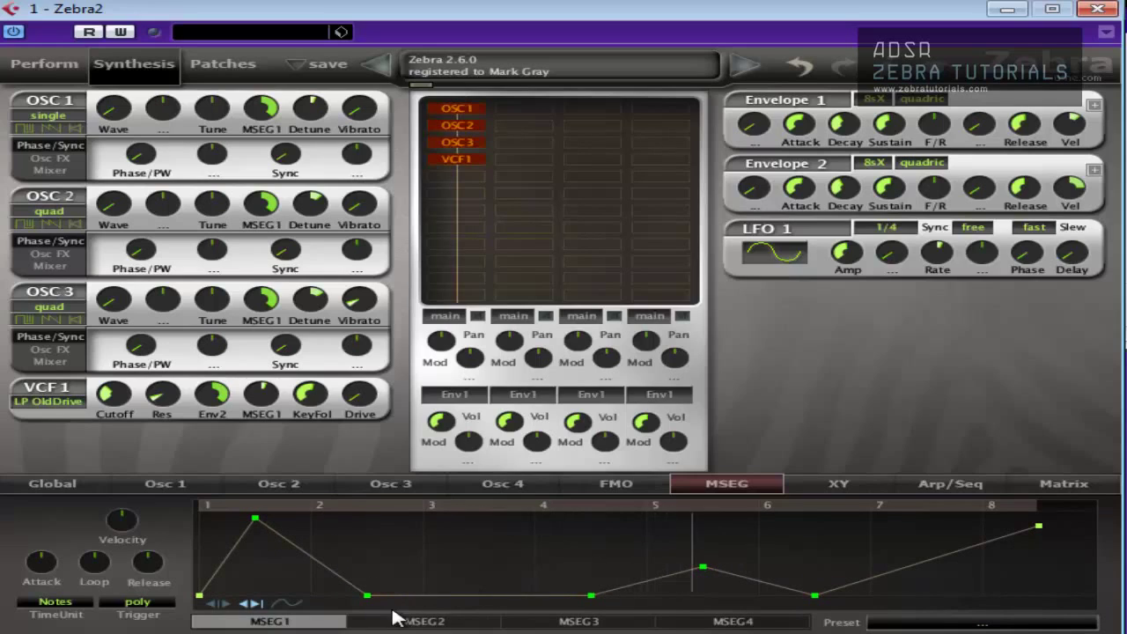
{"action": "left_click", "coordinate": [220, 603]}
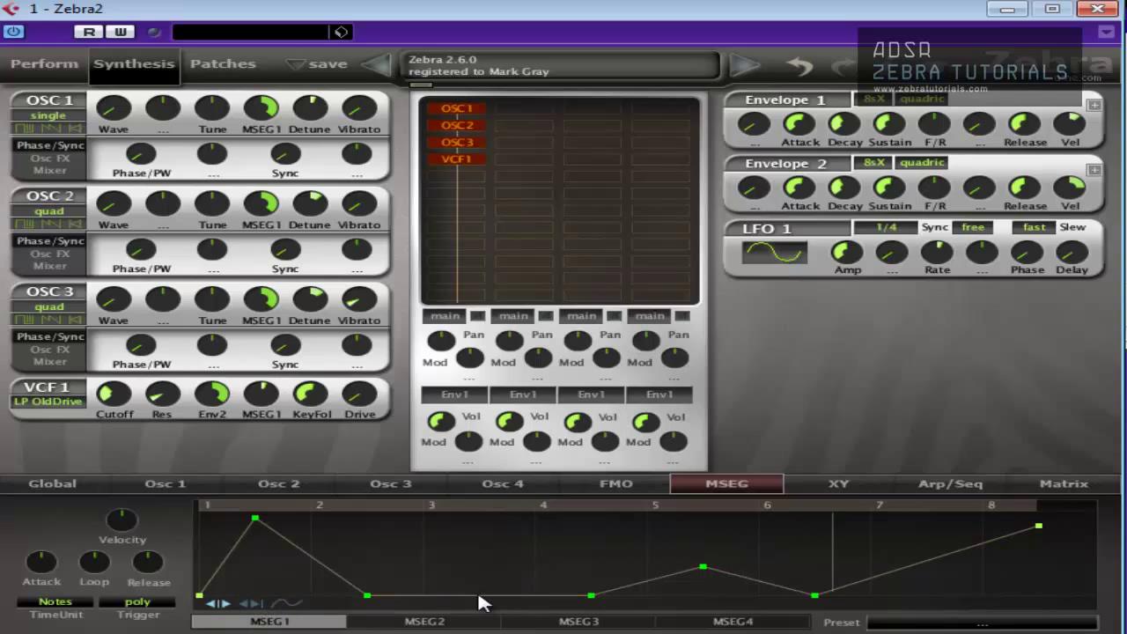
{"action": "double_click", "coordinate": [482, 598]}
{"action": "left_click_drag", "start_coordinate": [482, 596], "coordinate": [423, 513]}
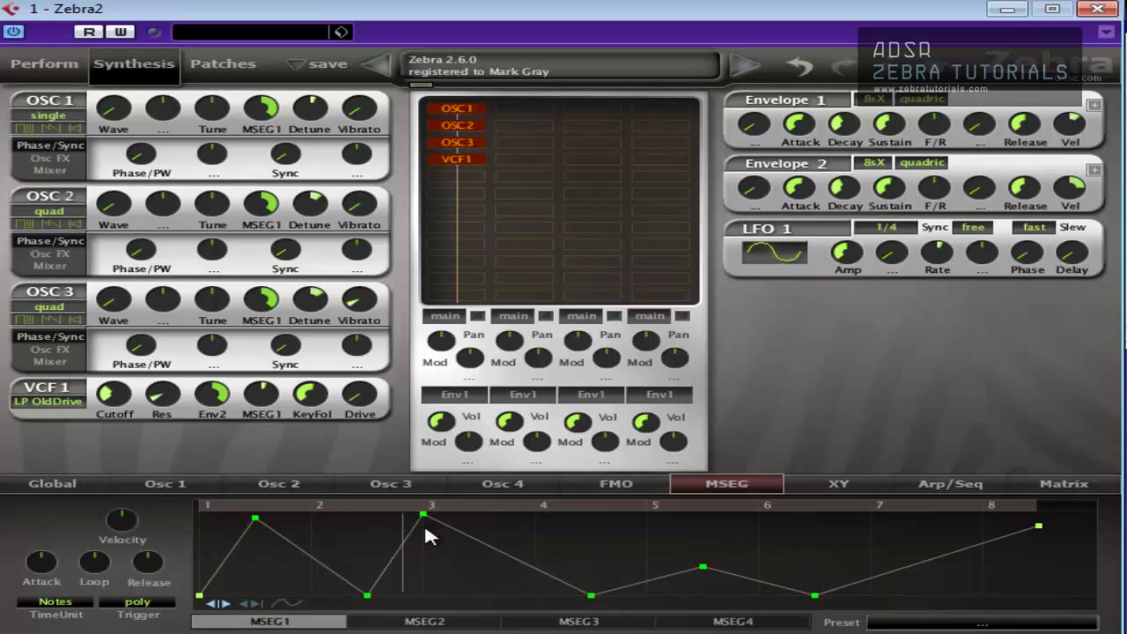
{"action": "double_click", "coordinate": [497, 598]}
{"action": "left_click_drag", "start_coordinate": [498, 598], "coordinate": [479, 596]}
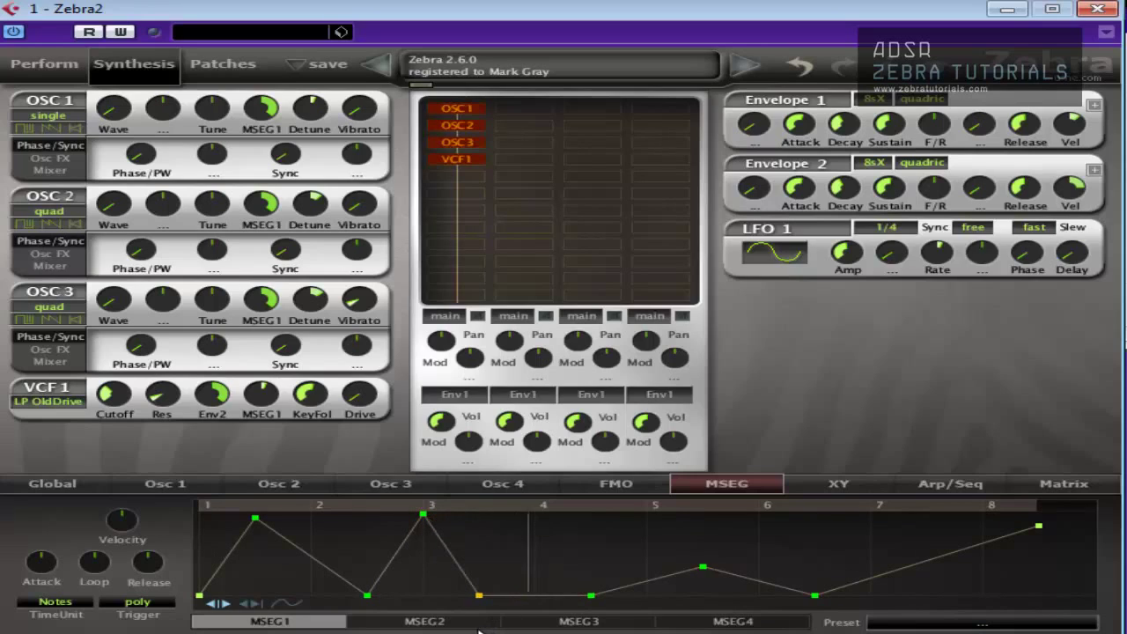
Add a peak near beat 7 with a following dip, and extend the last node to the end
{"action": "double_click", "coordinate": [919, 566]}
{"action": "left_click_drag", "start_coordinate": [924, 568], "coordinate": [868, 514]}
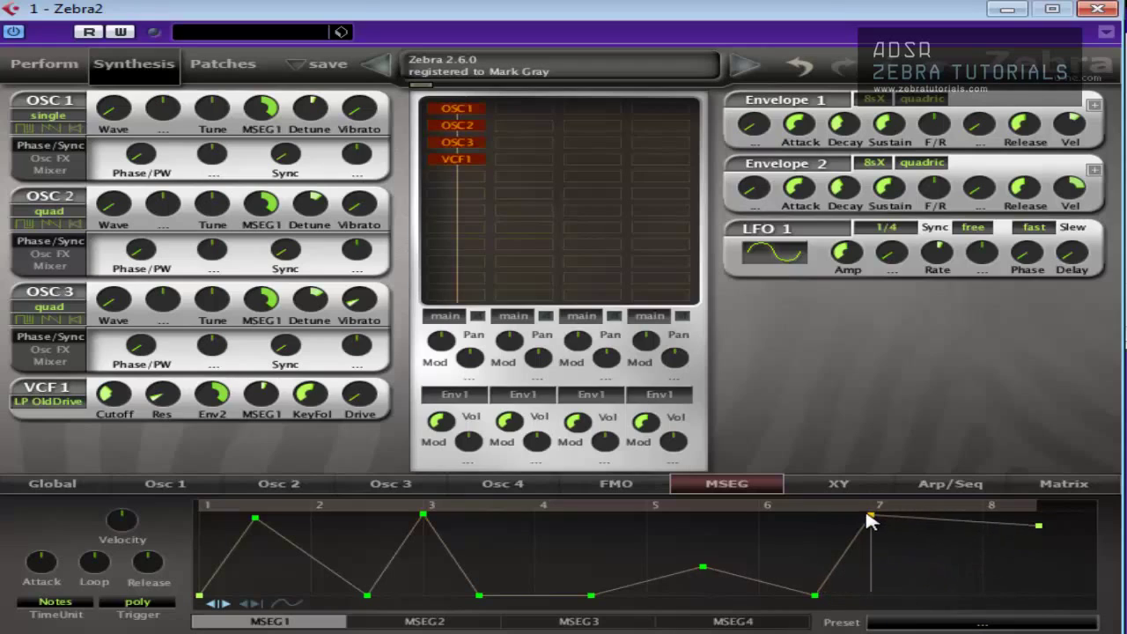
{"action": "double_click", "coordinate": [938, 517]}
{"action": "left_click_drag", "start_coordinate": [940, 519], "coordinate": [942, 627]}
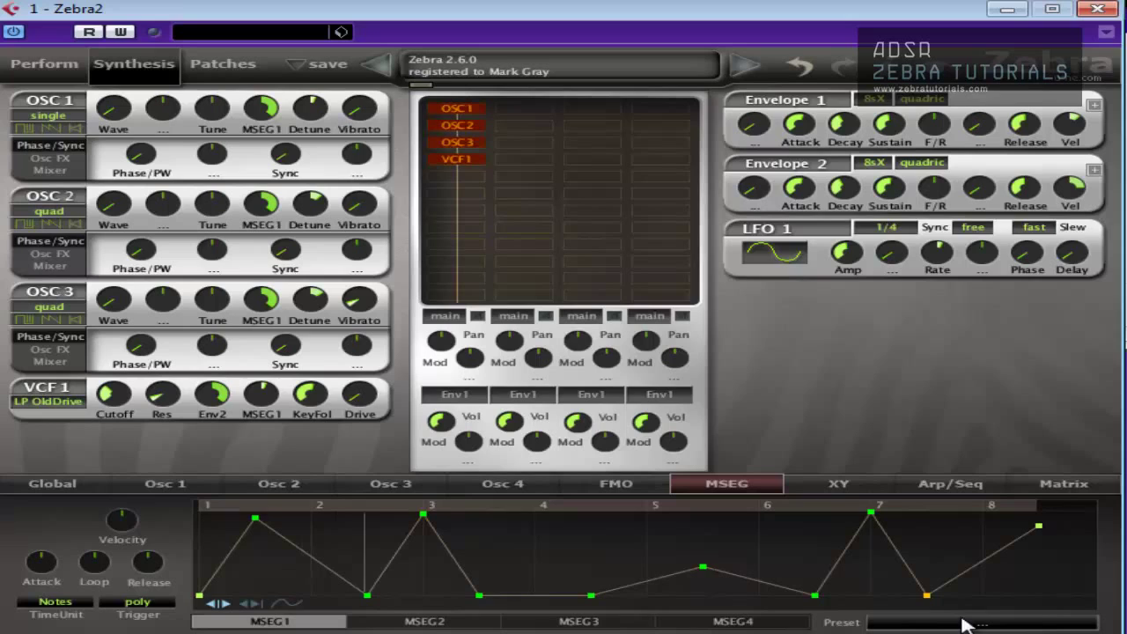
{"action": "left_click_drag", "start_coordinate": [1040, 524], "coordinate": [940, 528]}
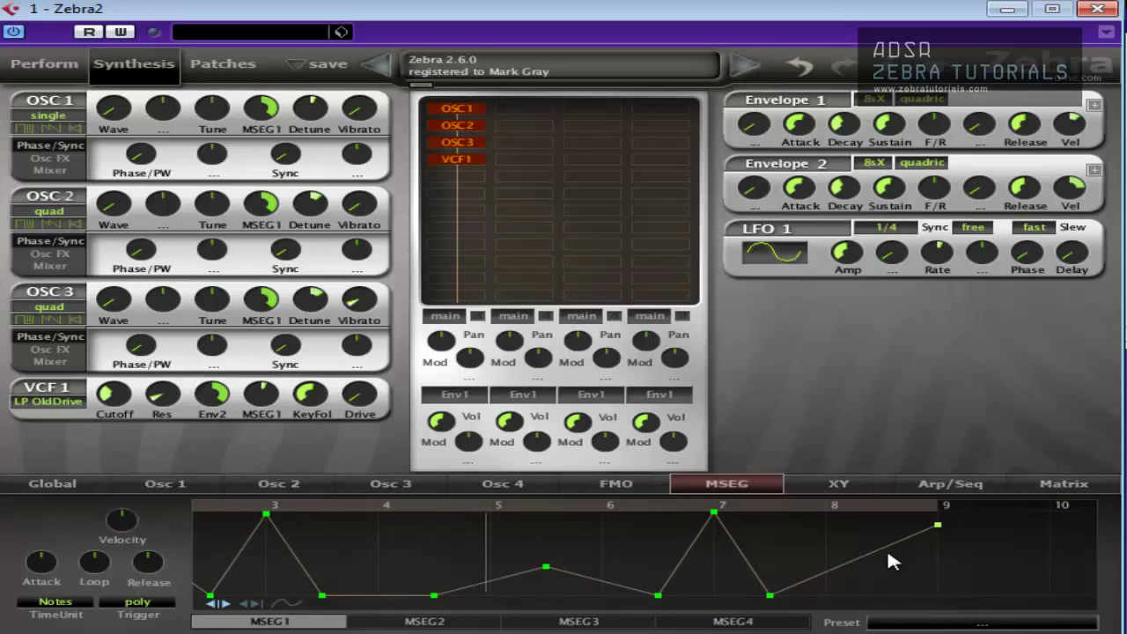
{"action": "left_click_drag", "start_coordinate": [769, 595], "coordinate": [826, 595]}
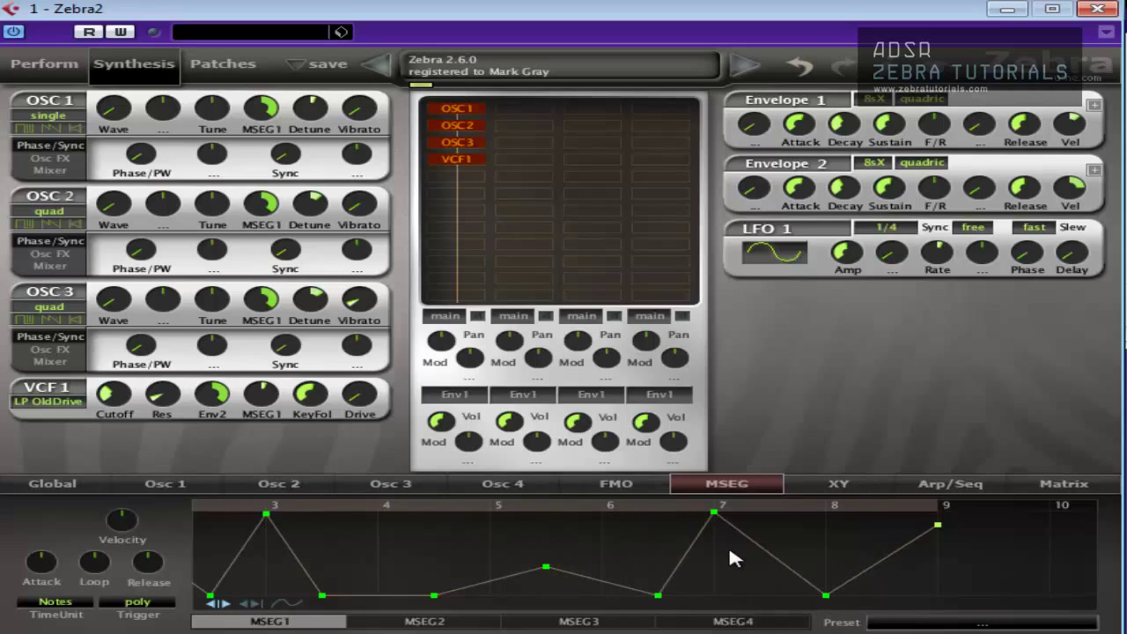
Add a slightly raised MSEG1 point in bar 4
{"action": "scroll", "coordinate": [461, 543], "scroll_direction": "up", "scroll_amount": 2}
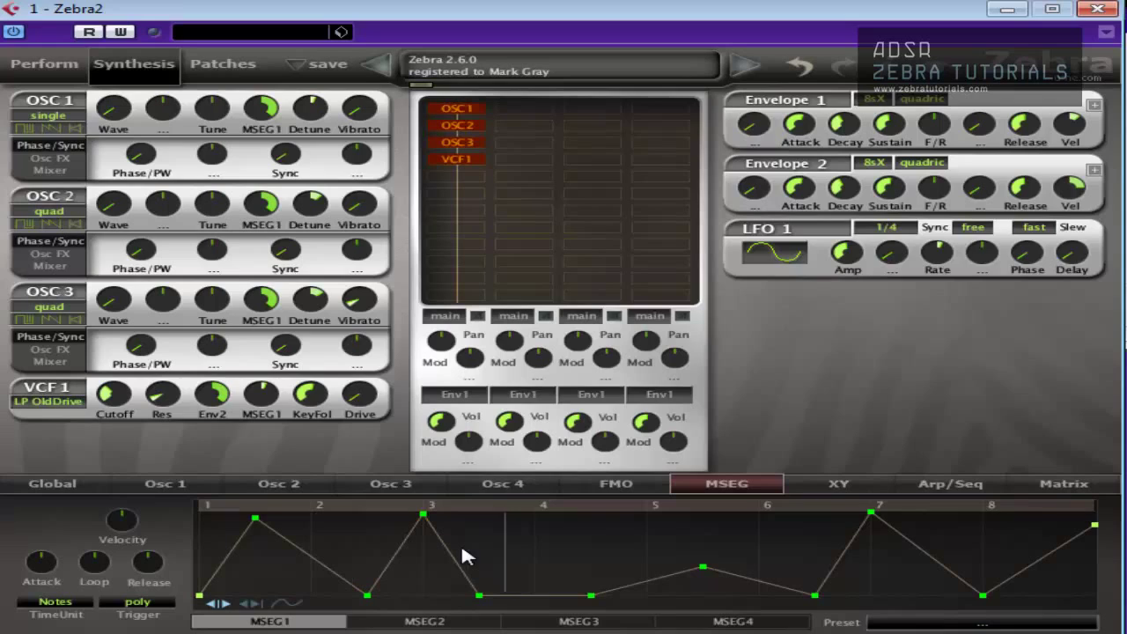
{"action": "double_click", "coordinate": [532, 595]}
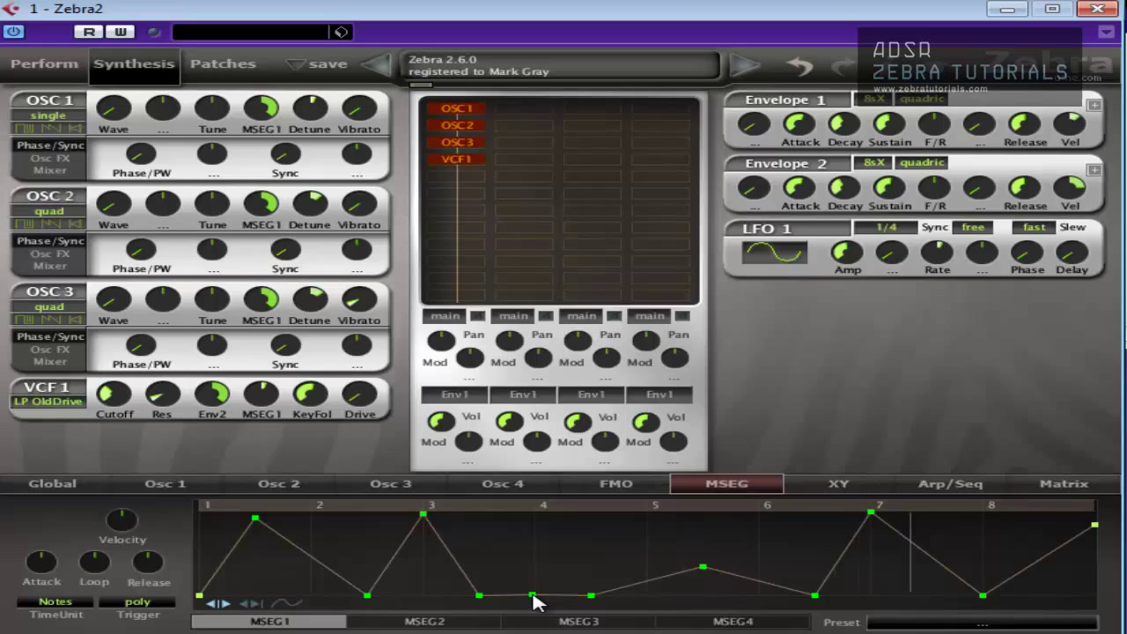
{"action": "left_click_drag", "start_coordinate": [532, 596], "coordinate": [536, 568]}
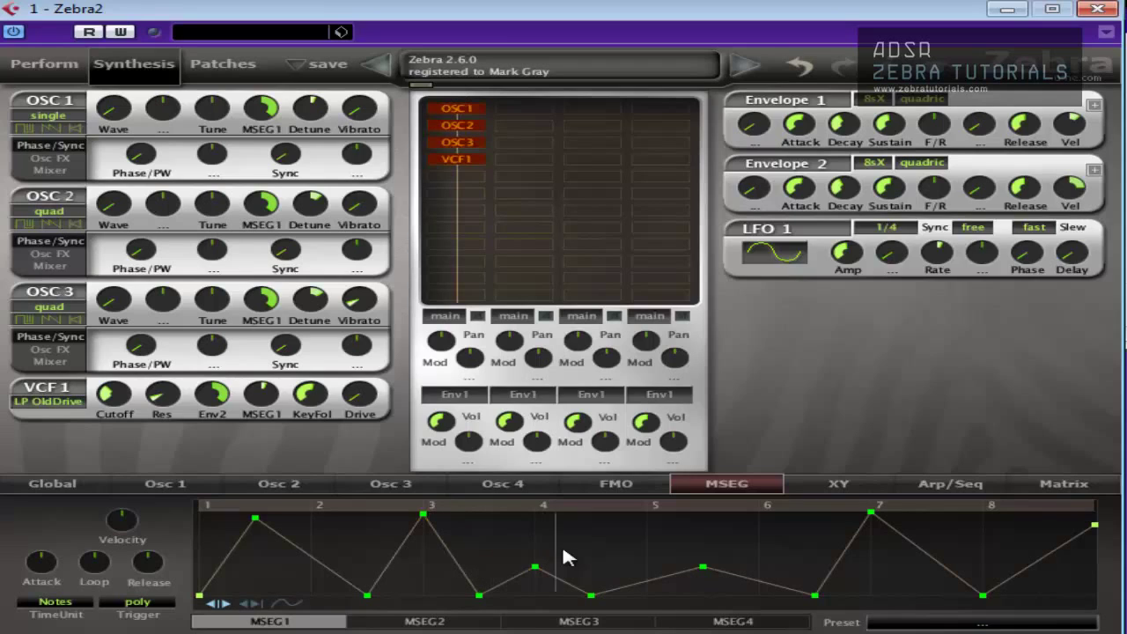
Set VCF1's MSEG1 cutoff depth to 30, check the Matrix page, and close Zebra2
{"action": "mouse_move", "coordinate": [255, 396]}
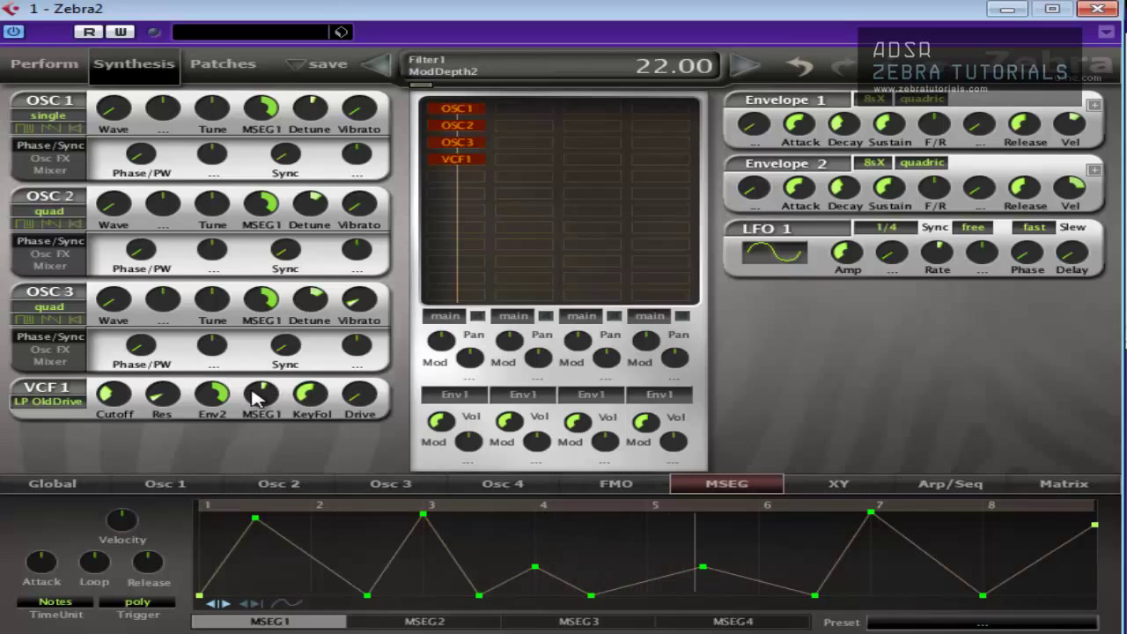
{"action": "scroll", "coordinate": [255, 396], "scroll_direction": "up", "scroll_amount": 4}
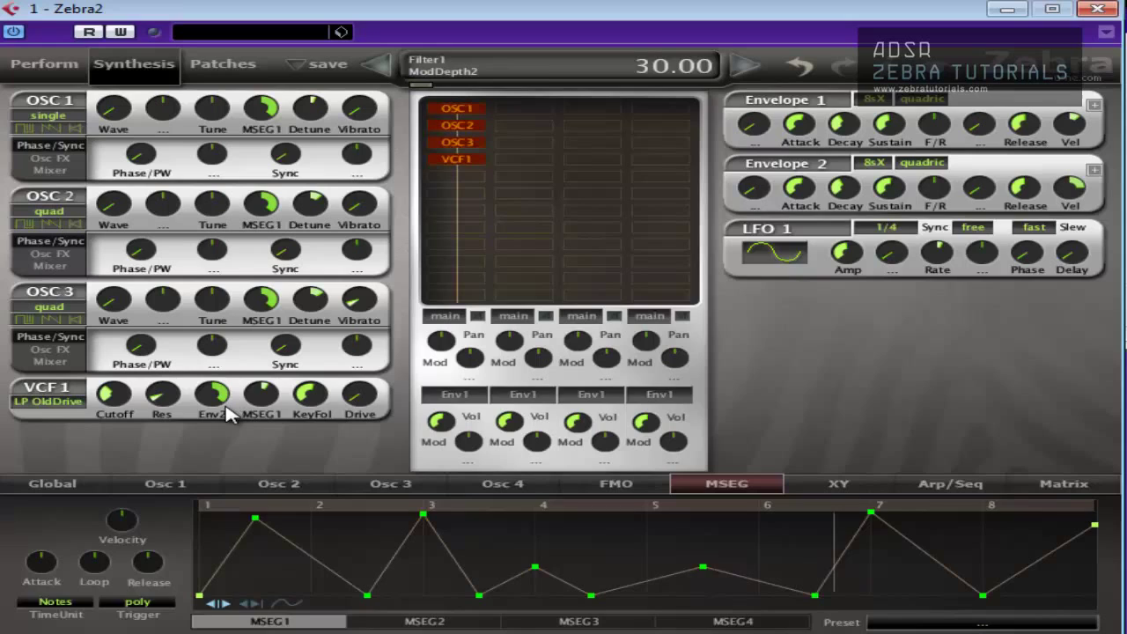
{"action": "left_click", "coordinate": [1026, 483]}
{"action": "mouse_move", "coordinate": [35, 539]}
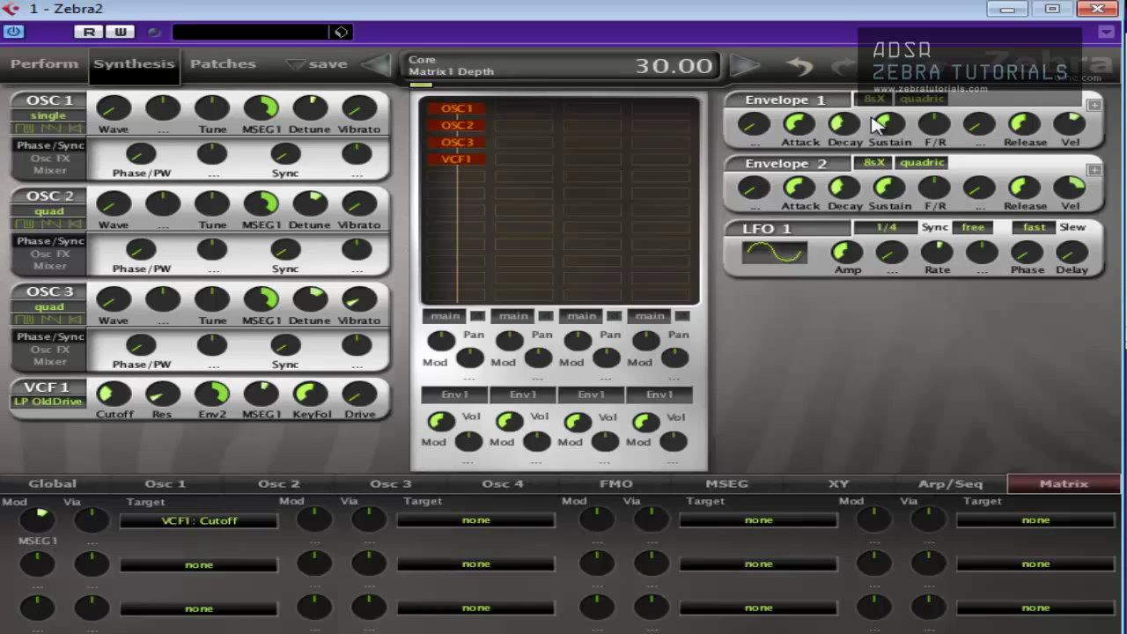
{"action": "left_click", "coordinate": [1098, 8]}
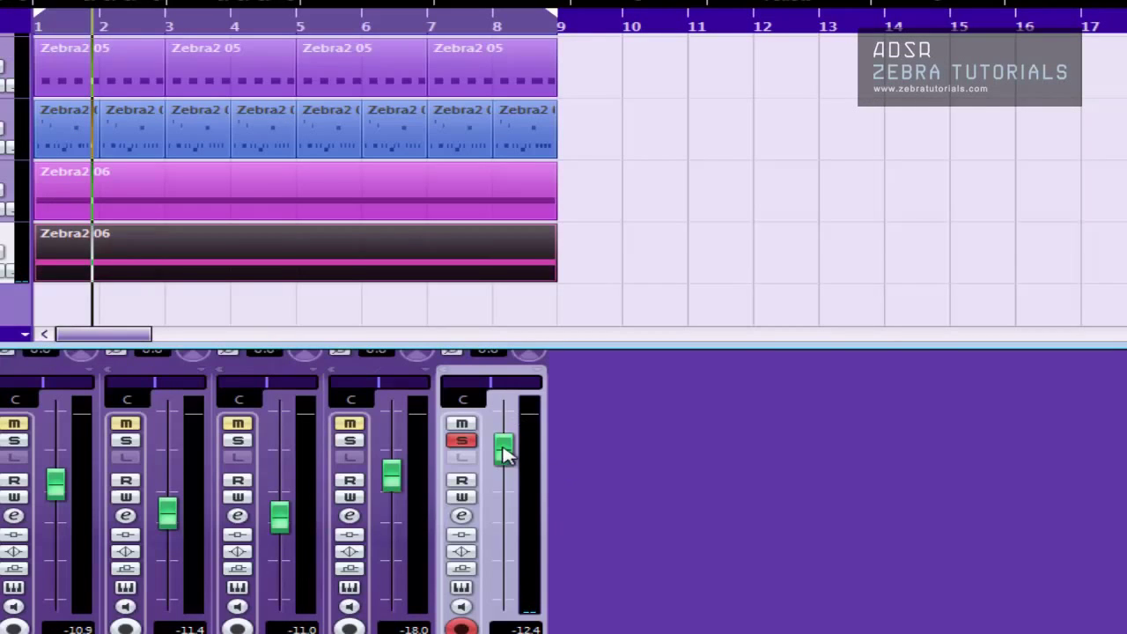
Unsolo the last channel, play from the start, raise its fader to about -24.1 dB, and reopen Zebra2
{"action": "left_click_drag", "start_coordinate": [505, 455], "coordinate": [504, 596]}
{"action": "mouse_move", "coordinate": [191, 348]}
{"action": "left_mouse_down"}
{"action": "mouse_move", "coordinate": [191, 290]}
{"action": "mouse_move", "coordinate": [191, 348]}
{"action": "left_mouse_up"}
{"action": "left_click", "coordinate": [461, 440]}
{"action": "left_click", "coordinate": [461, 423]}
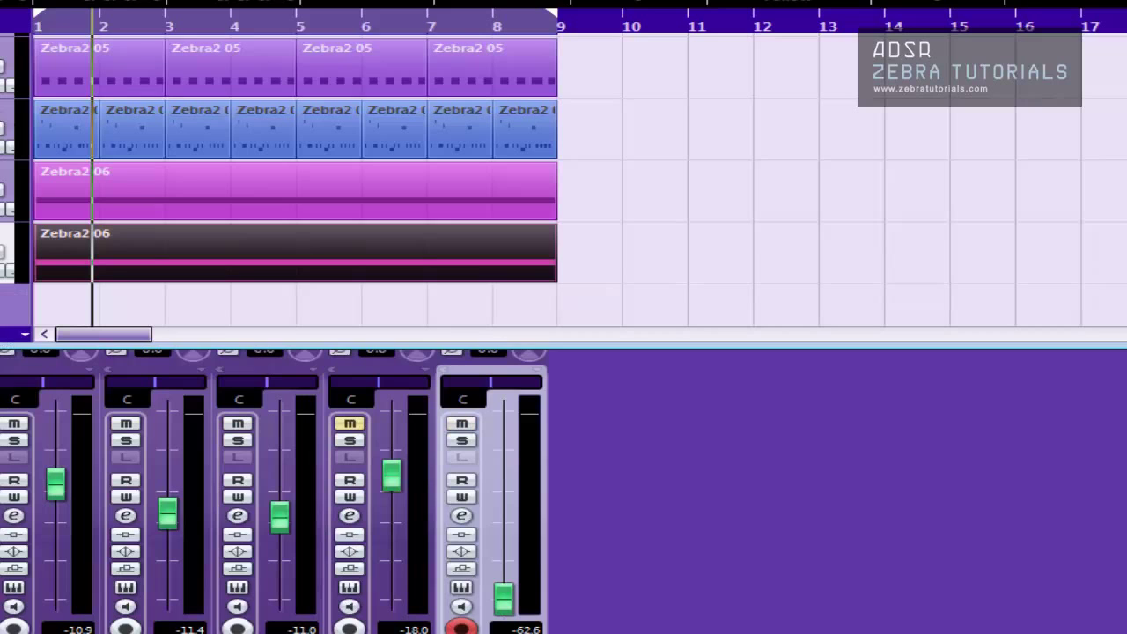
{"action": "key", "text": "Home"}
{"action": "key", "text": "space"}
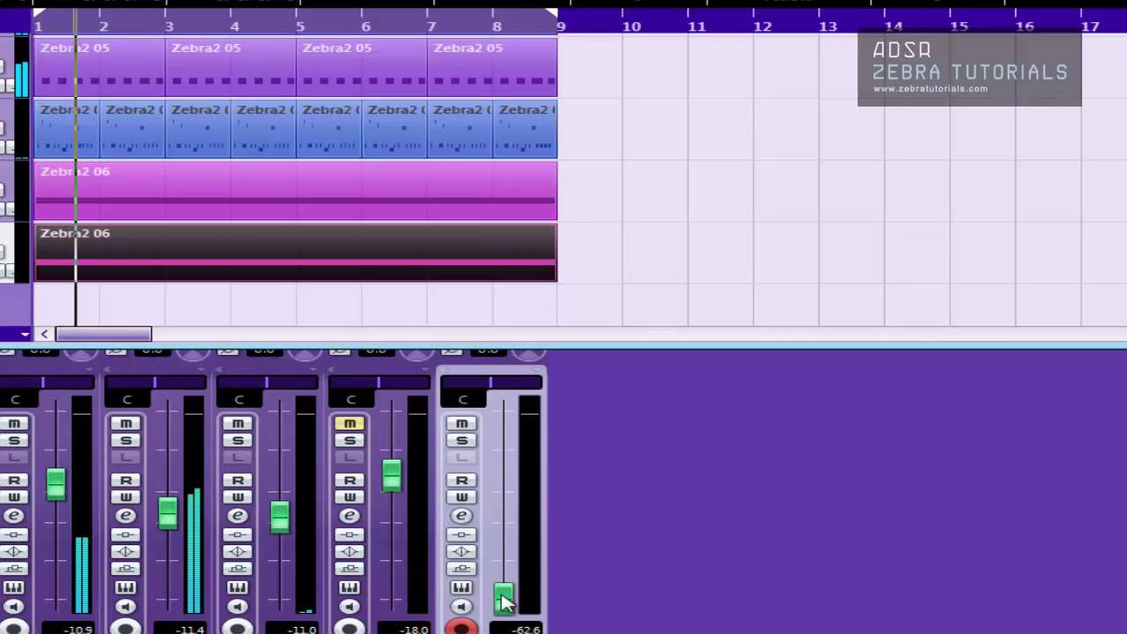
{"action": "left_click_drag", "start_coordinate": [504, 601], "coordinate": [509, 501]}
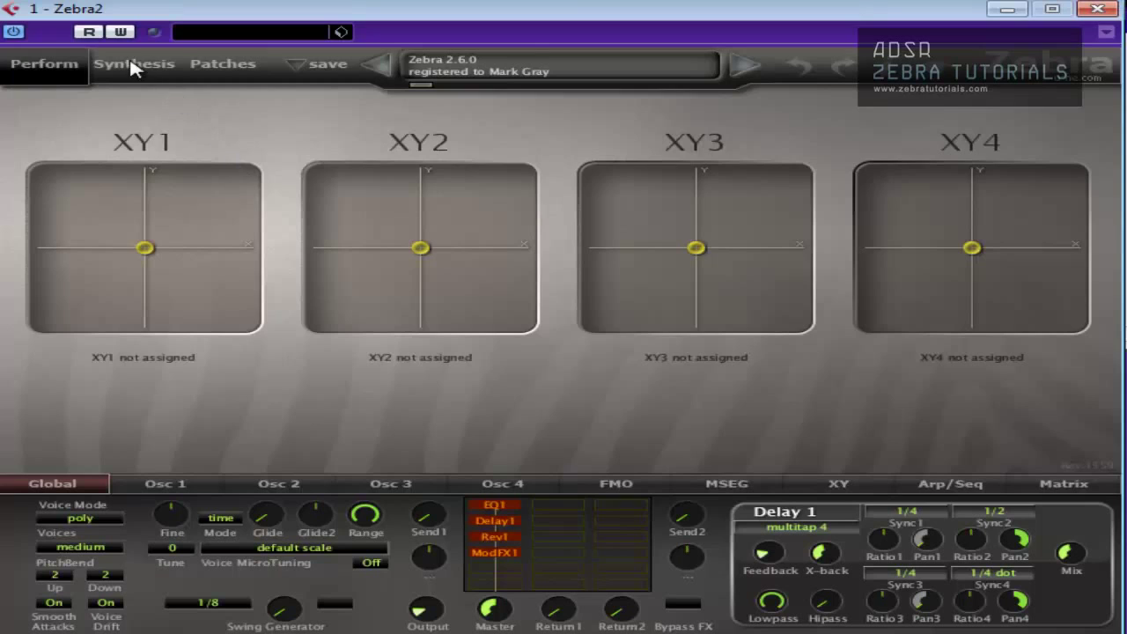
{"action": "left_click", "coordinate": [134, 67]}
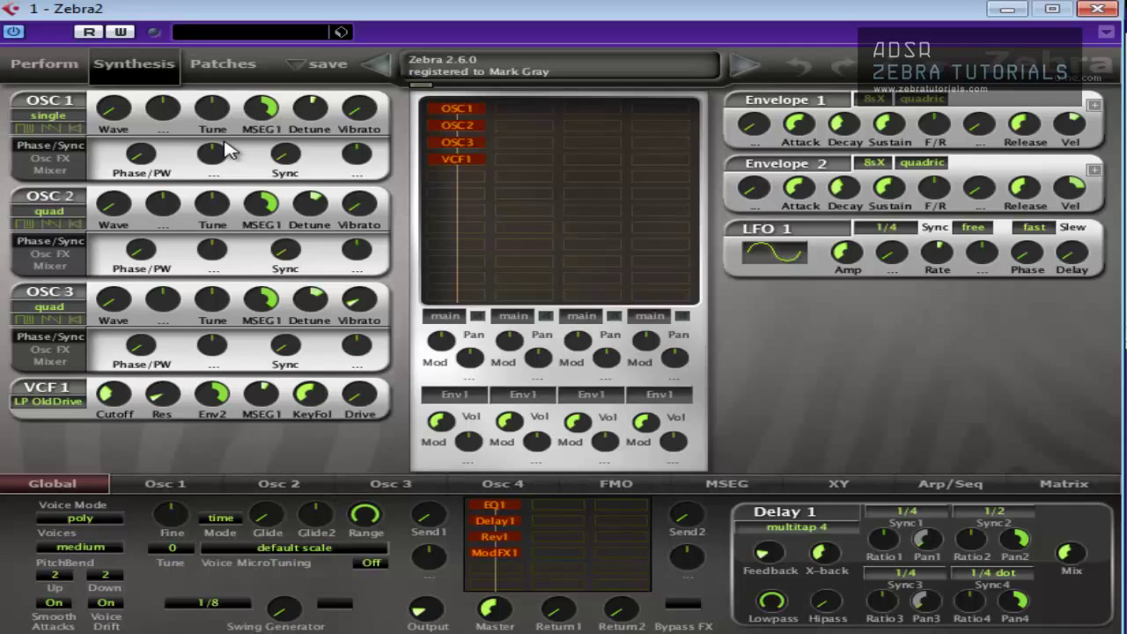
Show the eight-bar MSEG1 envelope, then lower OSC3's MSEG1 tuning depth to 19.00 and OSC2's to 30.50
{"action": "left_click", "coordinate": [727, 484]}
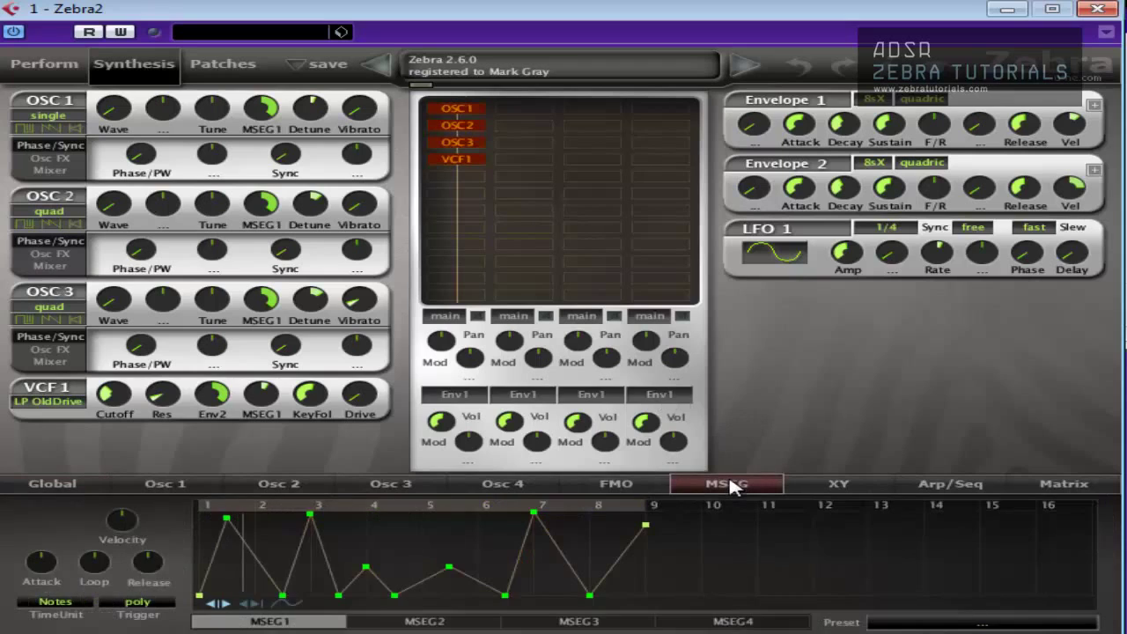
{"action": "scroll", "coordinate": [735, 542], "scroll_direction": "right", "scroll_amount": 10}
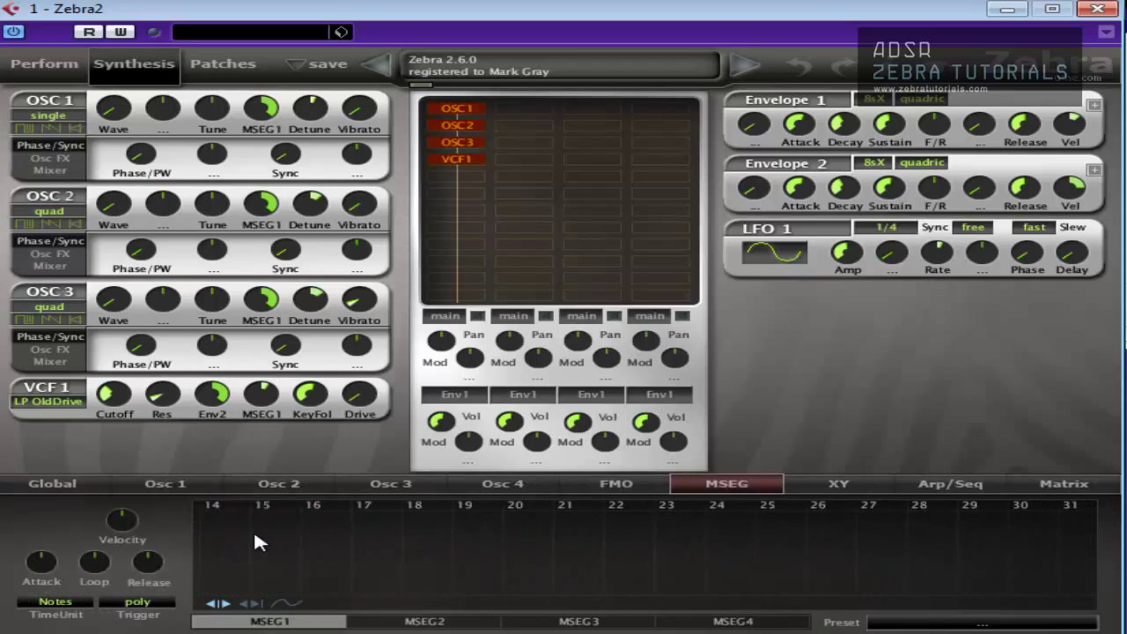
{"action": "scroll", "coordinate": [777, 574], "scroll_direction": "left", "scroll_amount": 10}
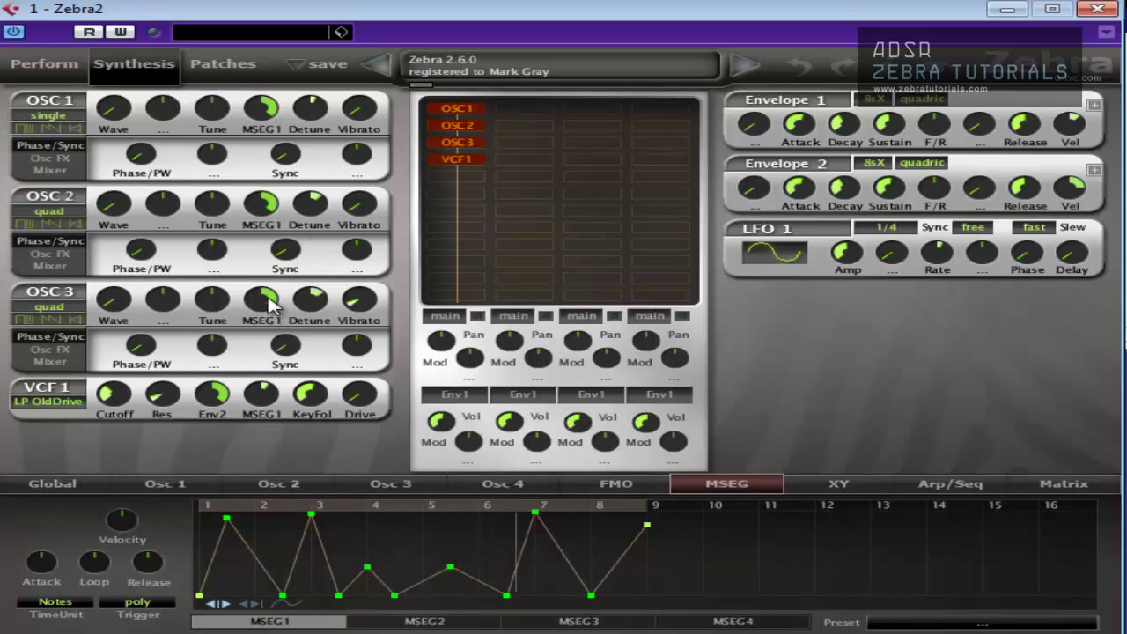
{"action": "left_click_drag", "start_coordinate": [262, 303], "coordinate": [253, 370]}
{"action": "left_click_drag", "start_coordinate": [263, 205], "coordinate": [264, 245]}
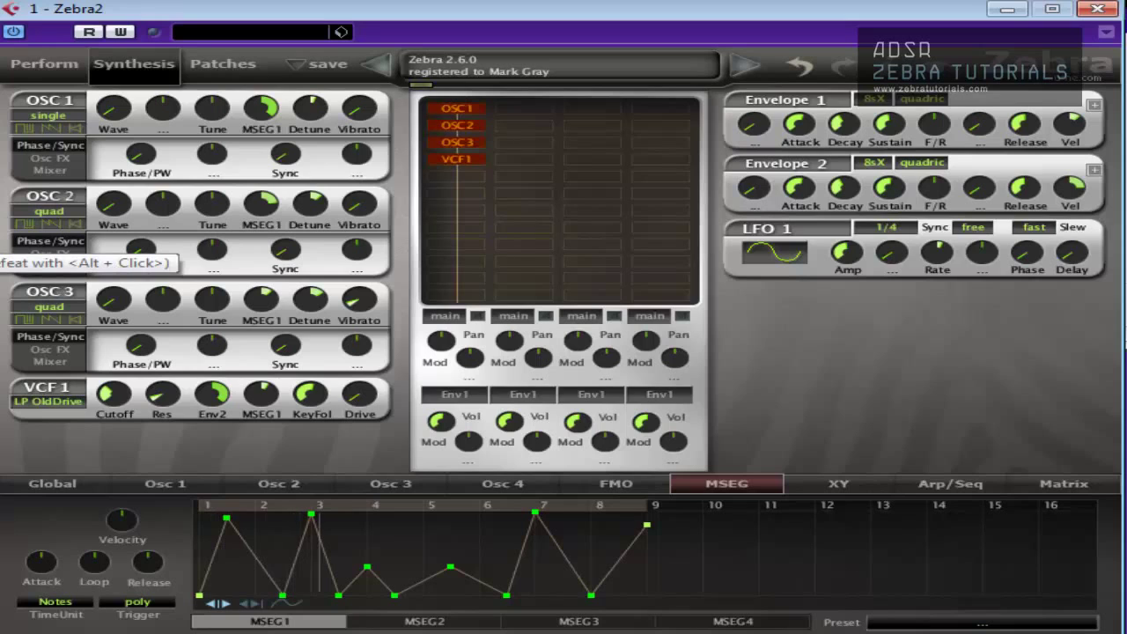
Set the OSC1 Tune knob to -12.00 and the OSC3 Tune knob to -19.00
{"action": "key", "text": "alt+Tab"}
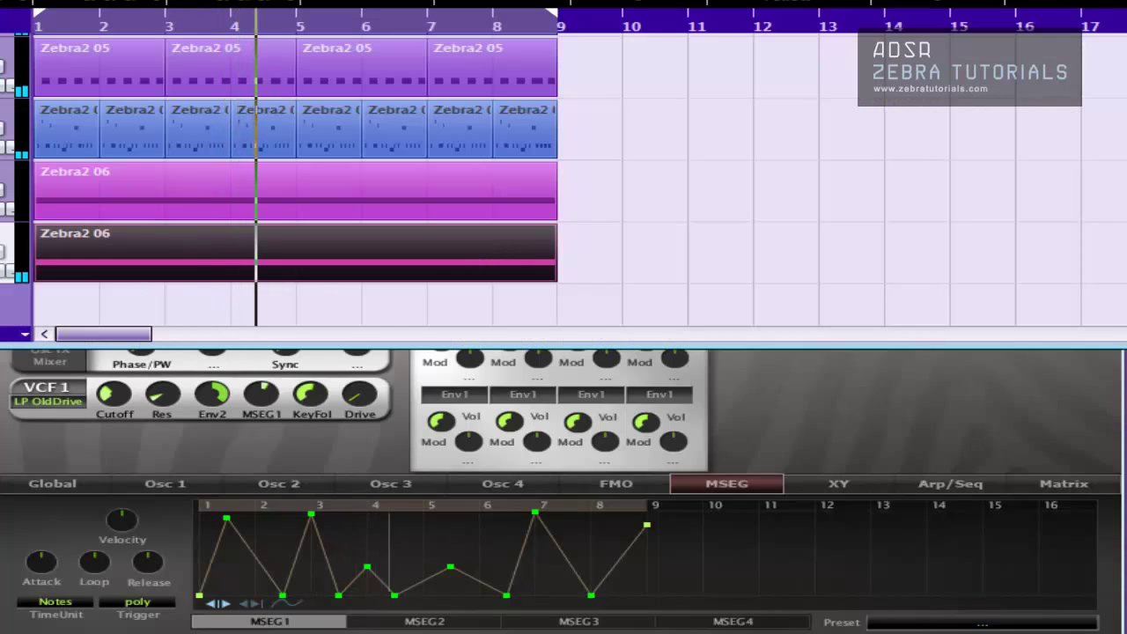
{"action": "key", "text": "alt+Tab"}
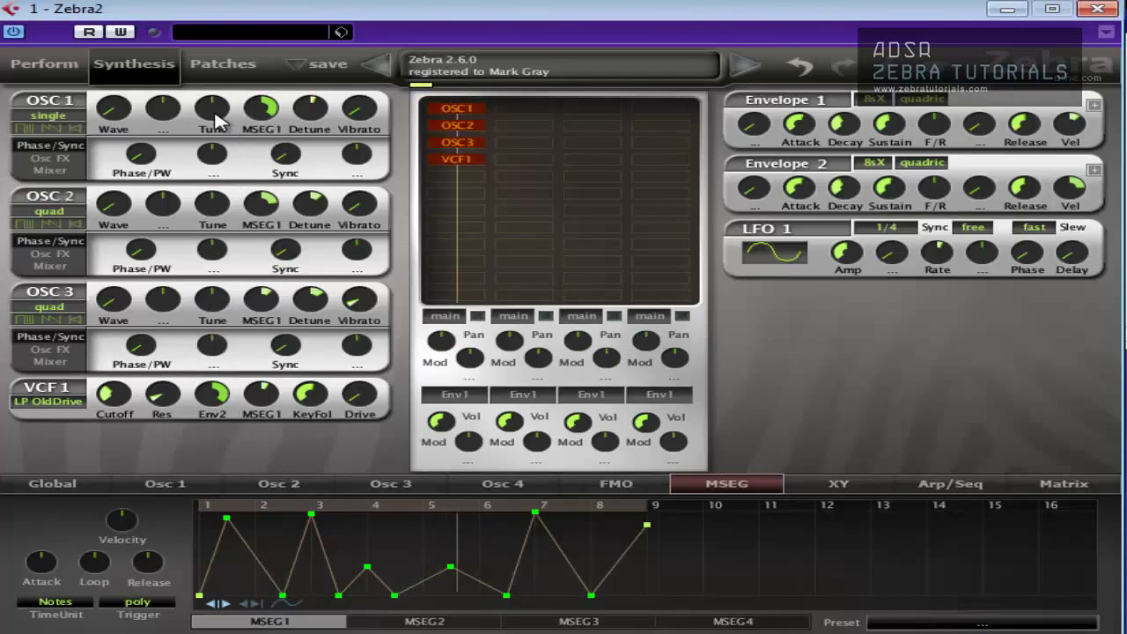
{"action": "left_click_drag", "start_coordinate": [218, 122], "coordinate": [221, 146]}
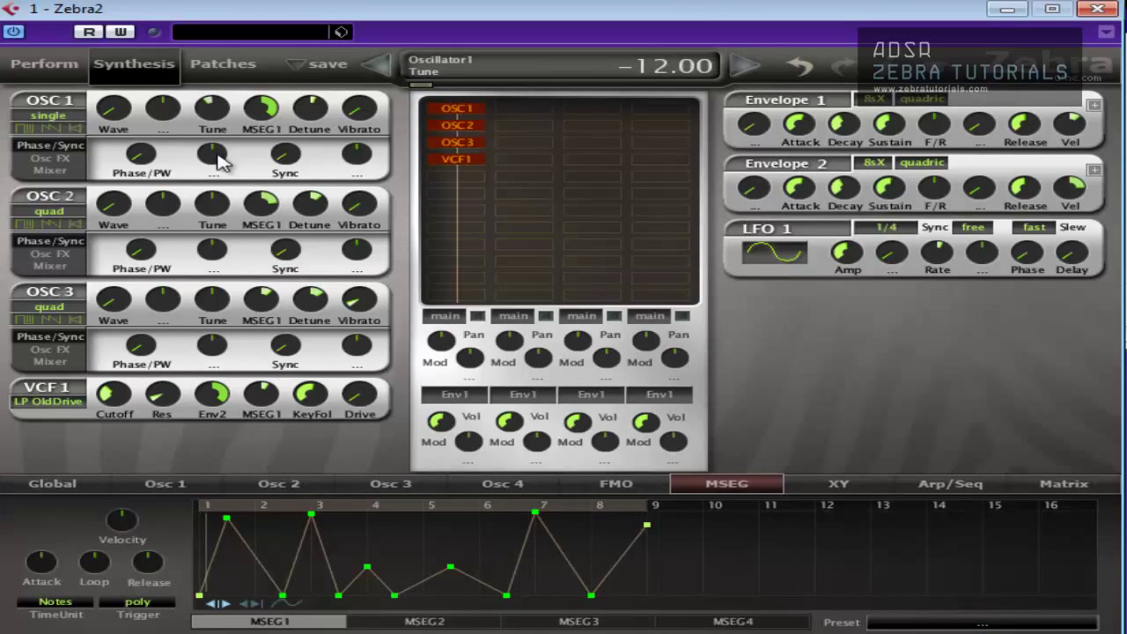
{"action": "left_click_drag", "start_coordinate": [218, 315], "coordinate": [215, 355]}
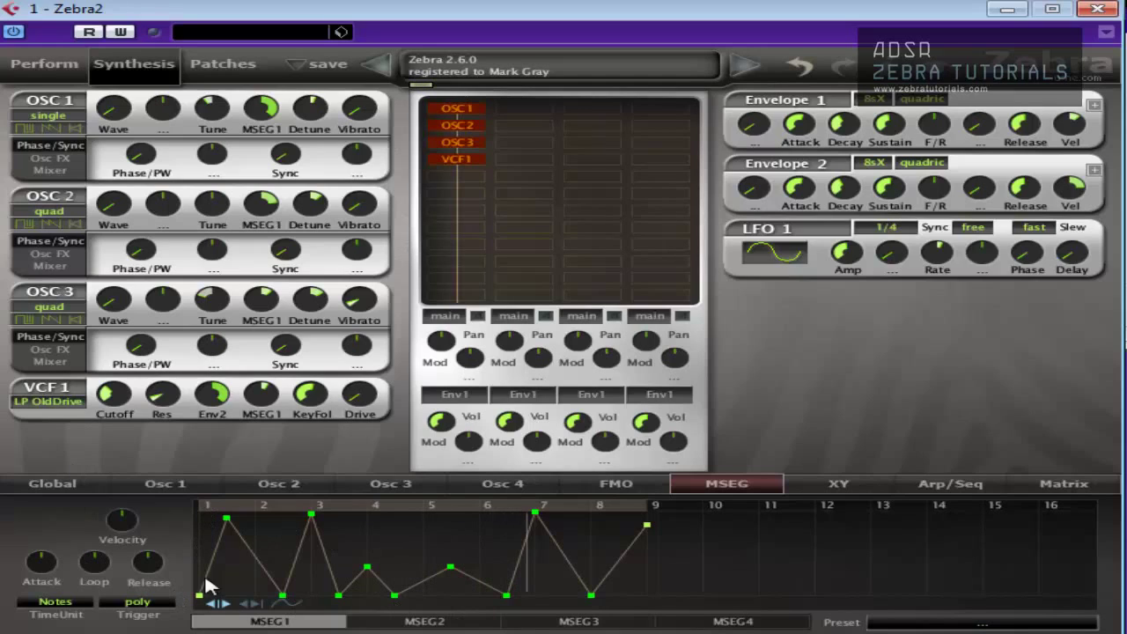
Try Quarters then Sixteenth as MSEG1's time unit, raise its velocity sensitivity and set Release to 0.00
{"action": "left_click", "coordinate": [74, 600]}
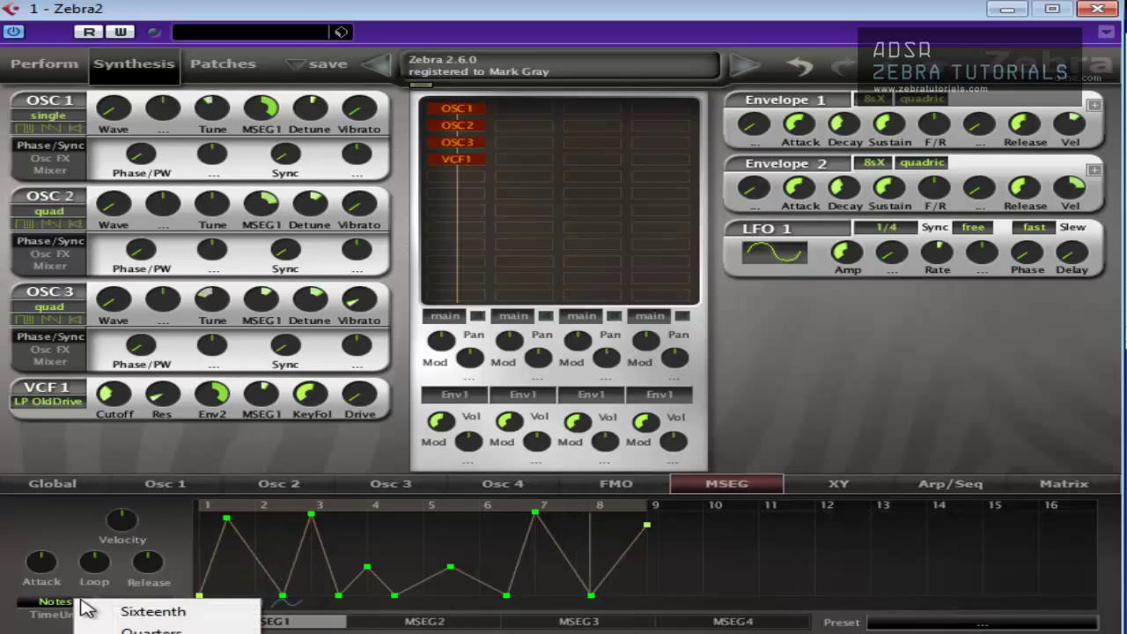
{"action": "left_click", "coordinate": [126, 630]}
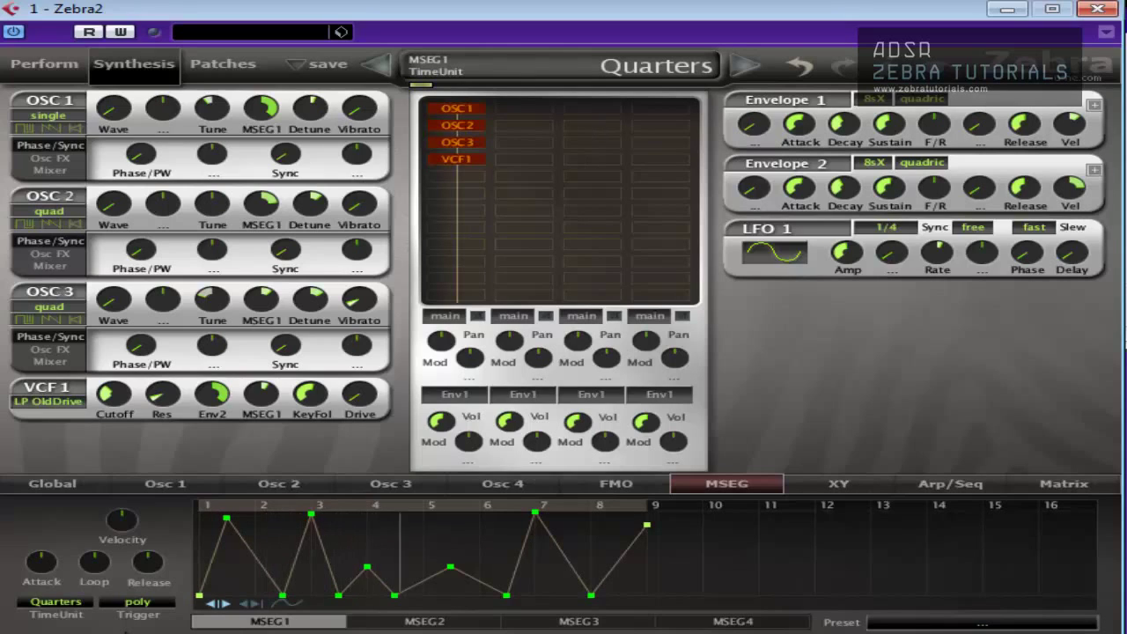
{"action": "left_click", "coordinate": [80, 604]}
{"action": "left_click", "coordinate": [86, 621]}
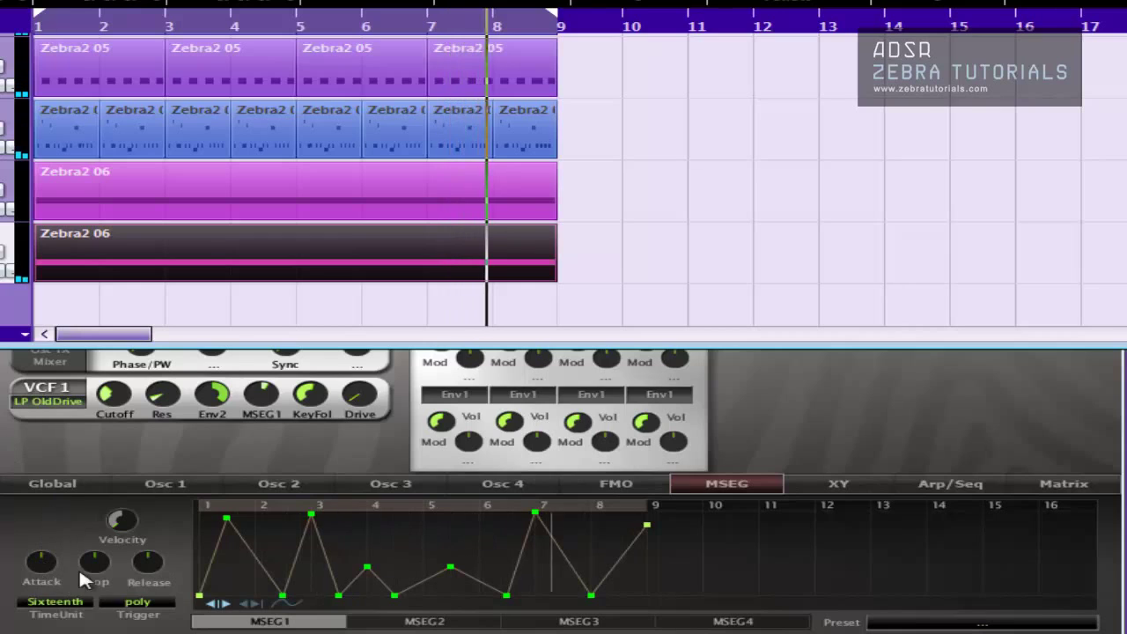
{"action": "mouse_move", "coordinate": [119, 520]}
{"action": "left_mouse_down"}
{"action": "mouse_move", "coordinate": [130, 414]}
{"action": "mouse_move", "coordinate": [126, 521]}
{"action": "left_mouse_up"}
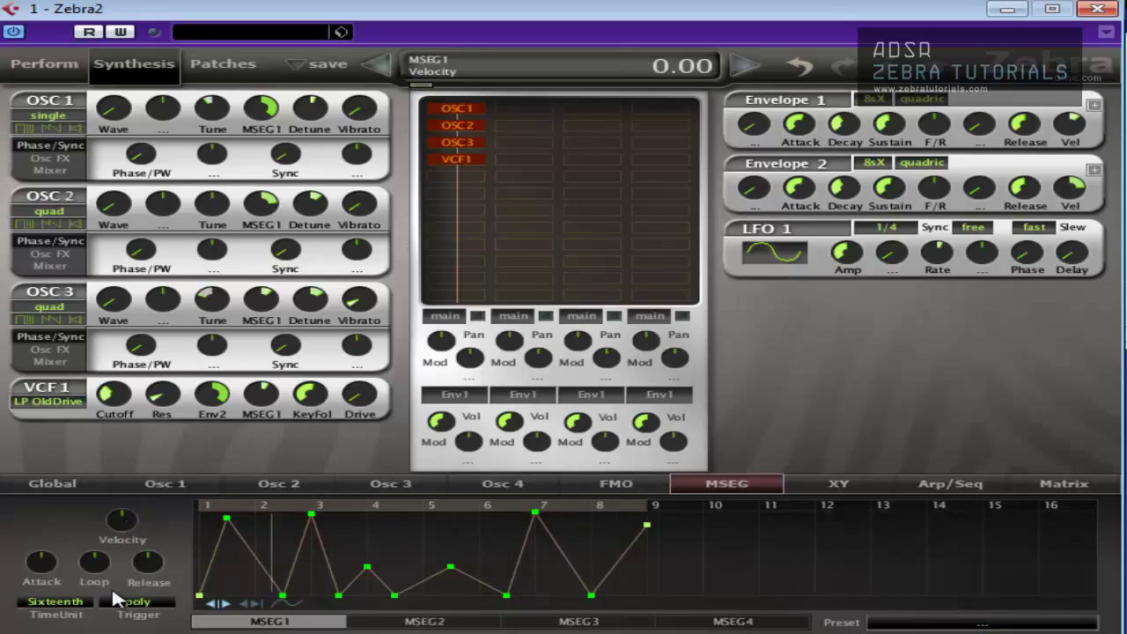
{"action": "left_click_drag", "start_coordinate": [145, 572], "coordinate": [80, 617]}
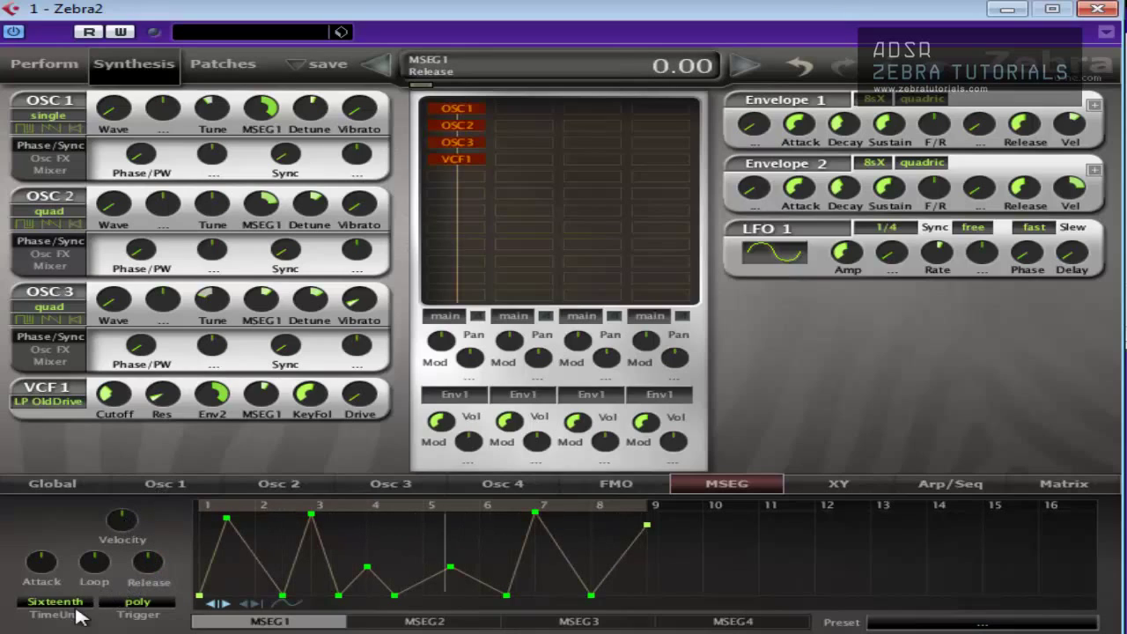
Switch MSEG1's time unit to Seconds, then back to Sixteenth
{"action": "left_click", "coordinate": [80, 617]}
{"action": "left_click", "coordinate": [70, 627]}
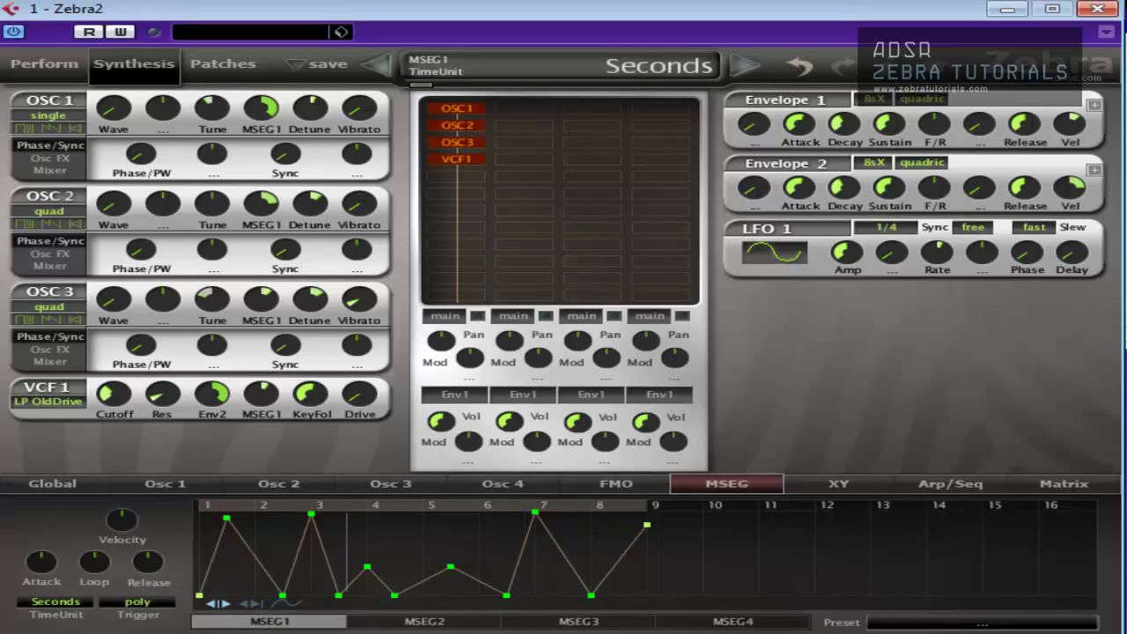
{"action": "left_click", "coordinate": [56, 601]}
{"action": "left_click", "coordinate": [167, 611]}
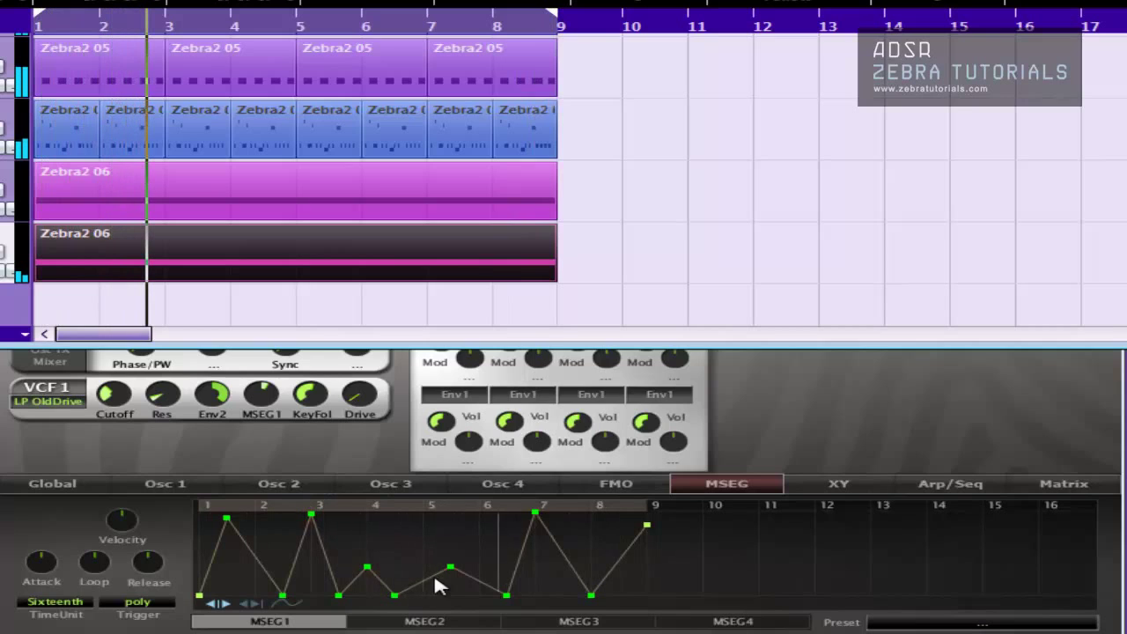
Choose Notes in MSEG1's TimeUnit dropdown
{"action": "left_click", "coordinate": [78, 612]}
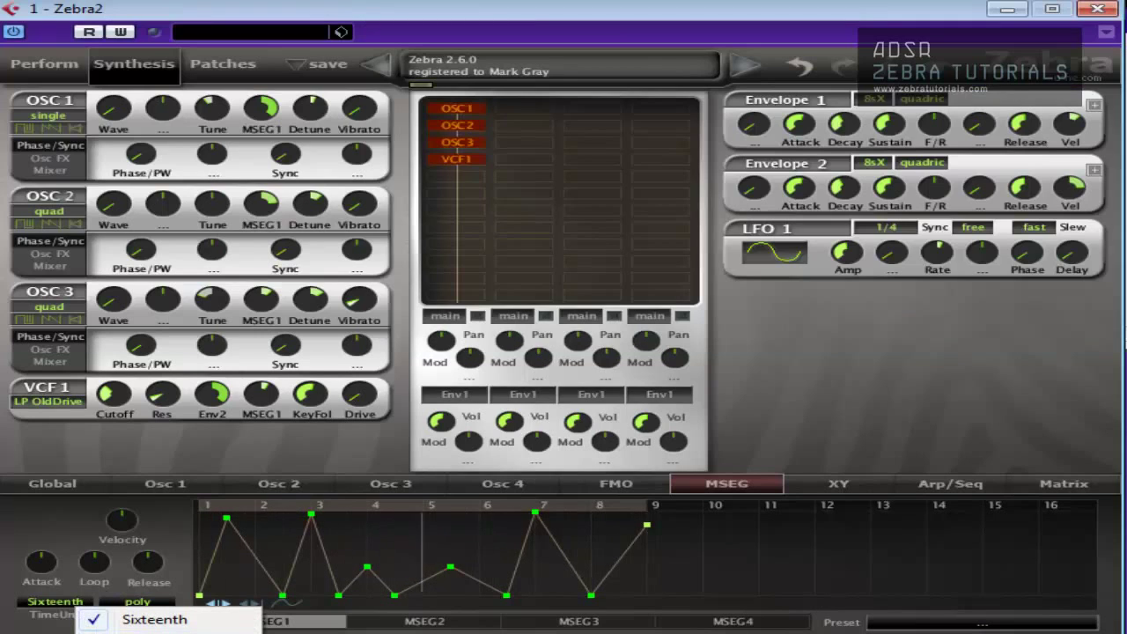
{"action": "left_click", "coordinate": [132, 630]}
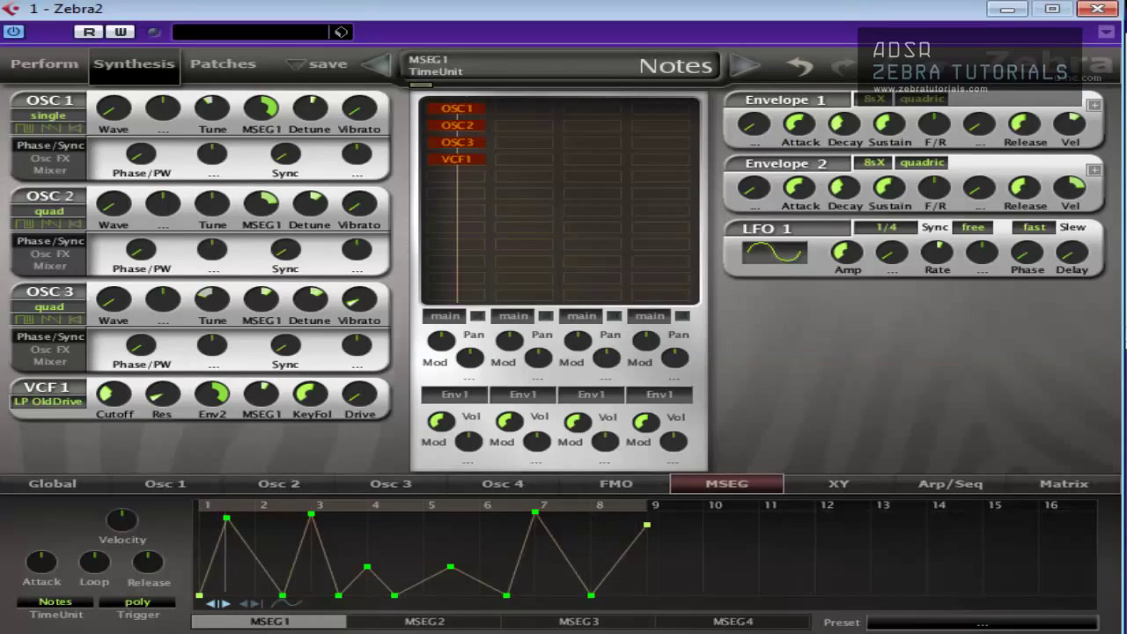